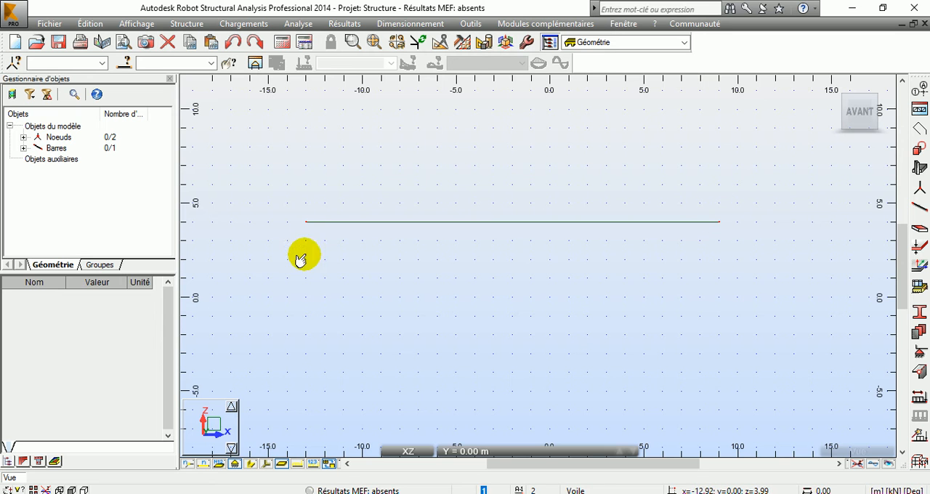
Start defining a new nodal support and display its elastic coefficient settings, with the dialogs arranged apart.
{"action": "left_click", "coordinate": [188, 26]}
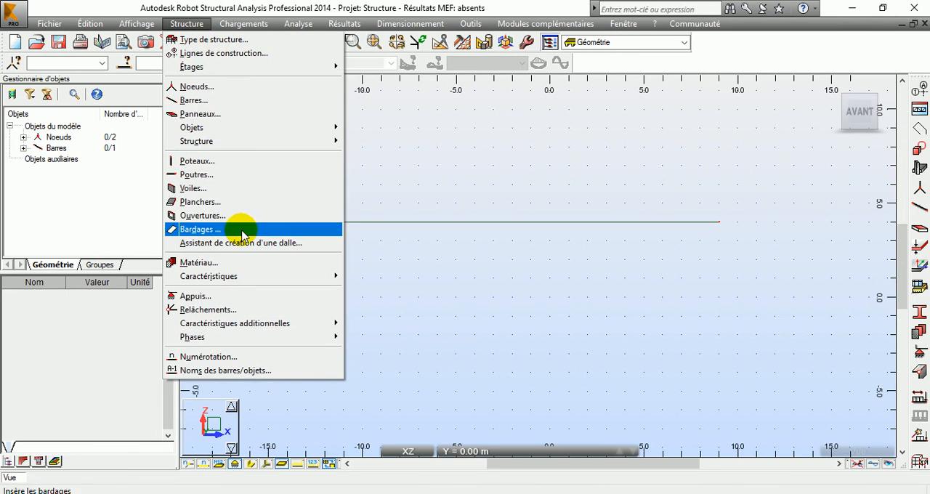
{"action": "left_click", "coordinate": [239, 296]}
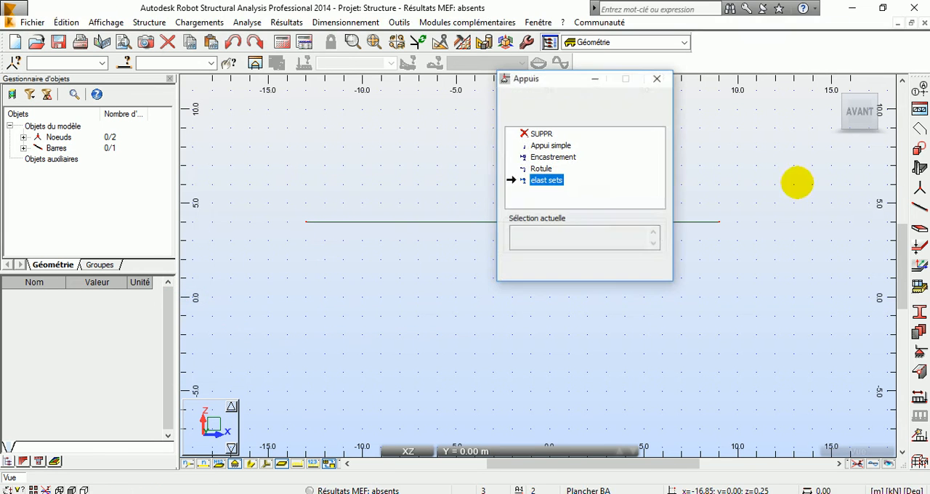
{"action": "left_click_drag", "start_coordinate": [555, 83], "coordinate": [438, 106]}
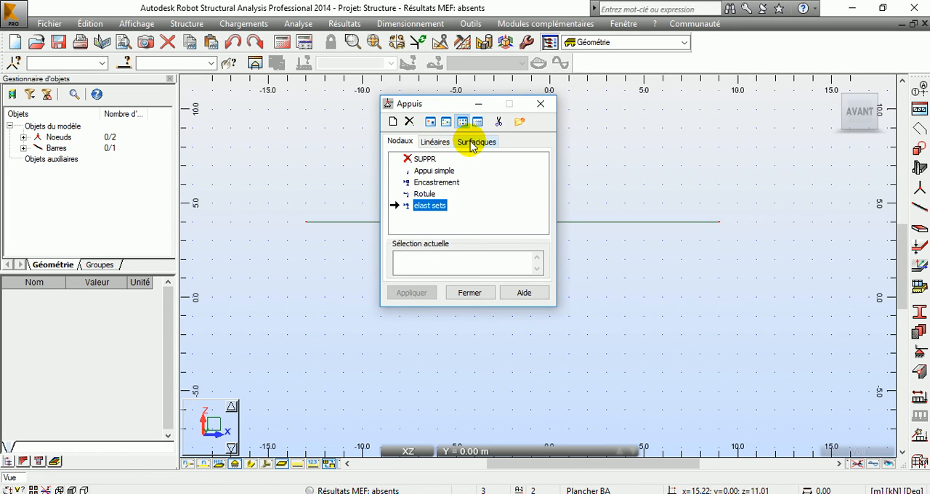
{"action": "left_click", "coordinate": [392, 125]}
{"action": "left_click_drag", "start_coordinate": [519, 125], "coordinate": [768, 118]}
{"action": "left_click", "coordinate": [717, 130]}
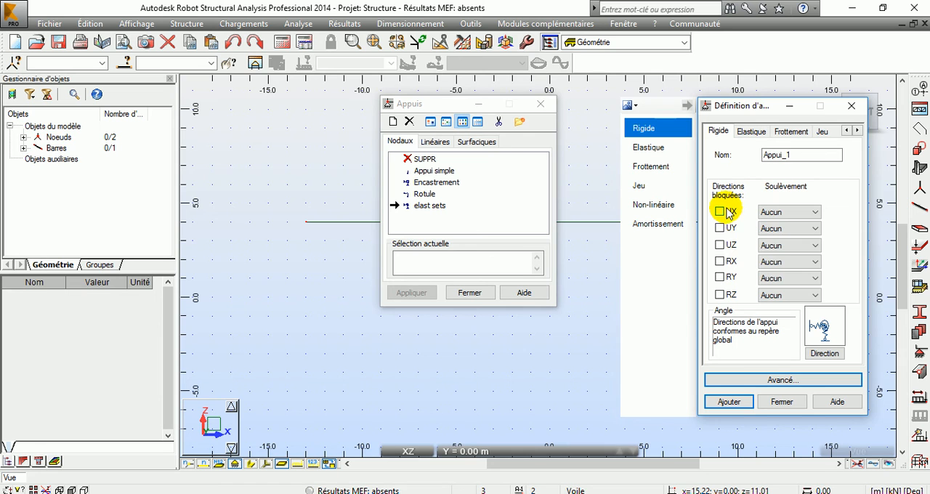
{"action": "left_click", "coordinate": [751, 131]}
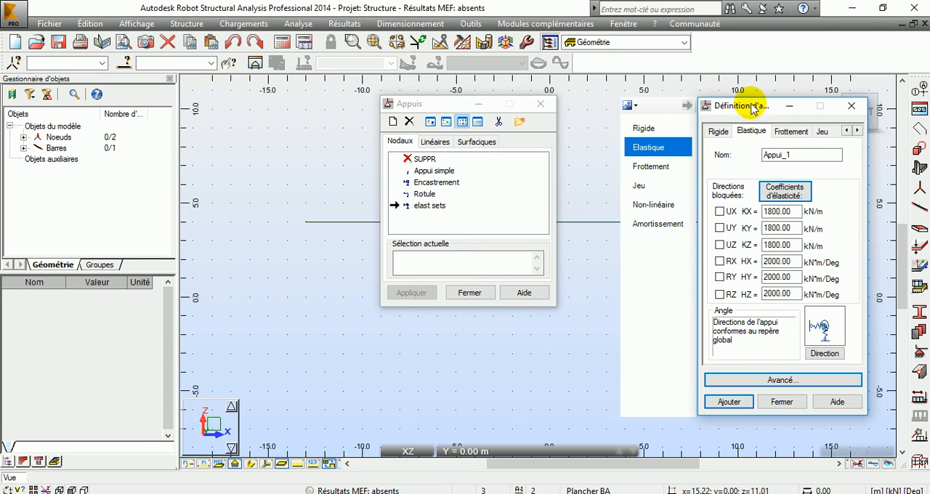
{"action": "left_click_drag", "start_coordinate": [762, 101], "coordinate": [254, 73]}
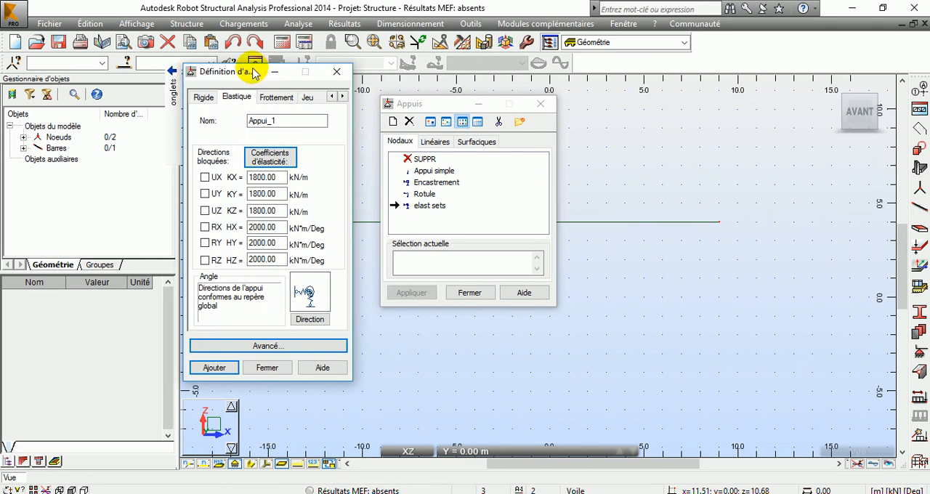
{"action": "left_click_drag", "start_coordinate": [425, 104], "coordinate": [681, 80]}
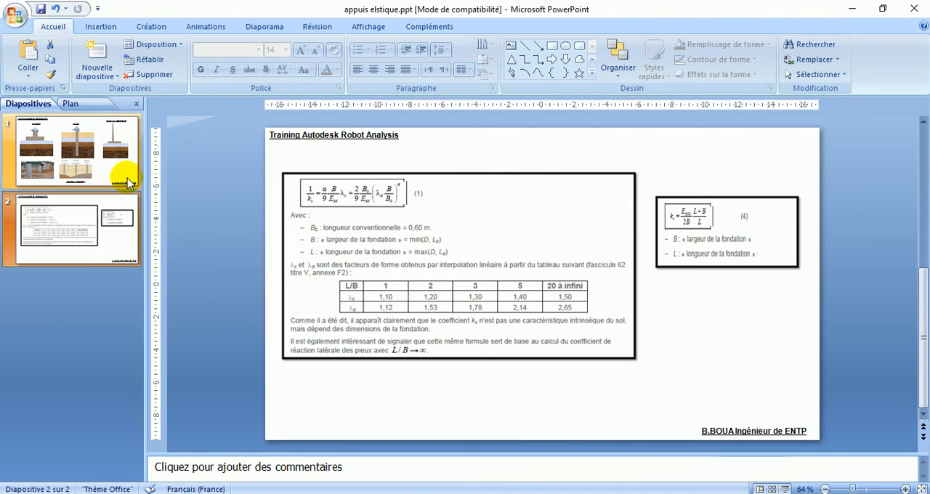
Examine the foundation types on the first slide of the PowerPoint presentation, comparing them with the elastic support directions in Robot.
{"action": "left_click", "coordinate": [109, 162]}
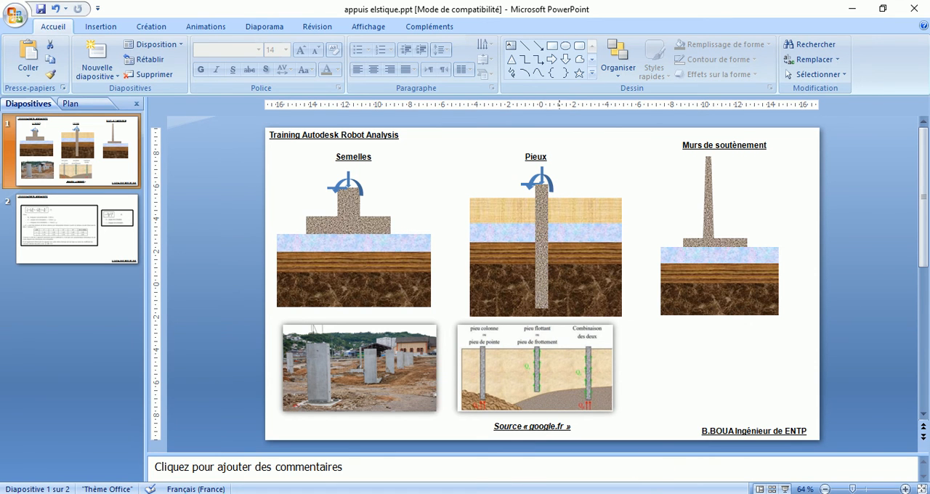
{"action": "left_click", "coordinate": [683, 493]}
{"action": "left_click", "coordinate": [712, 493]}
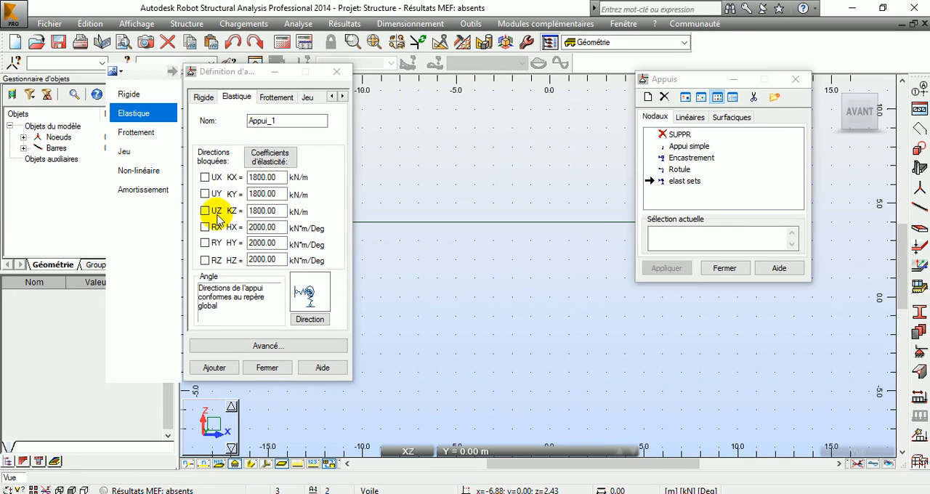
{"action": "left_click", "coordinate": [679, 493]}
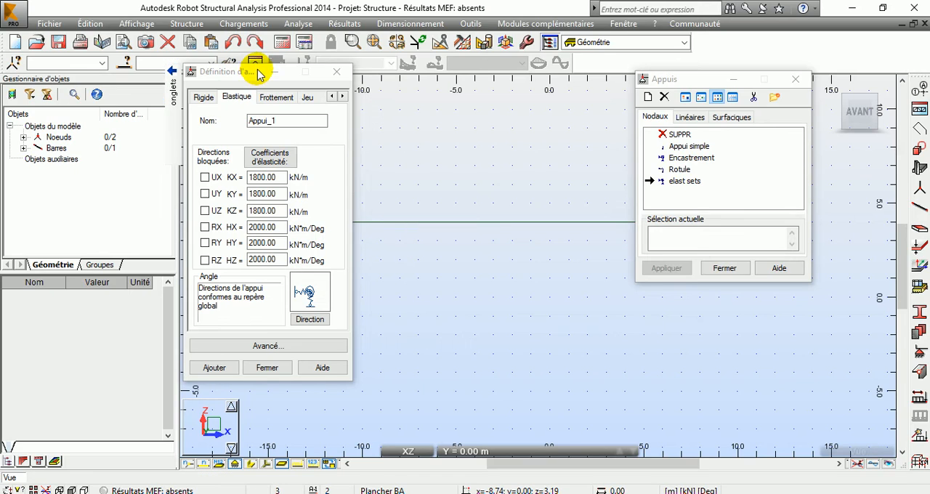
Block the UX, UY, RX, RY and RZ directions of the new elastic support, leaving UZ free.
{"action": "left_click_drag", "start_coordinate": [260, 73], "coordinate": [332, 84]}
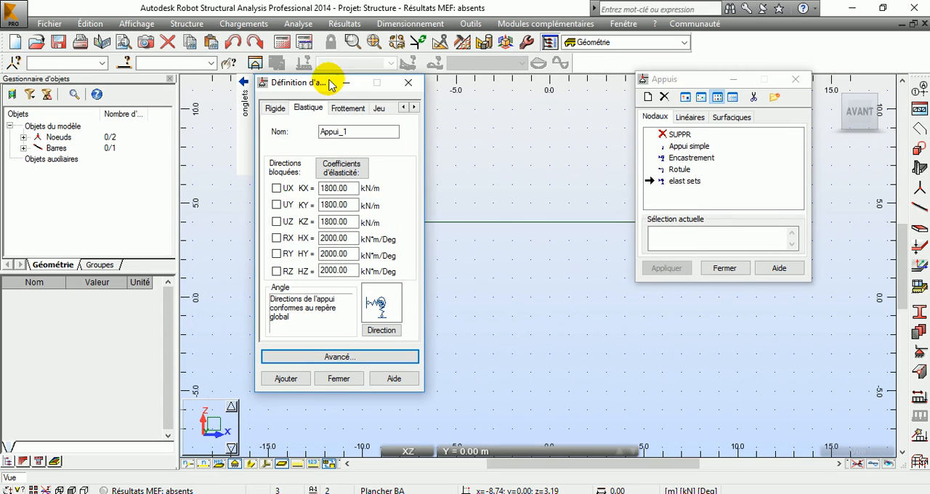
{"action": "double_click", "coordinate": [354, 204]}
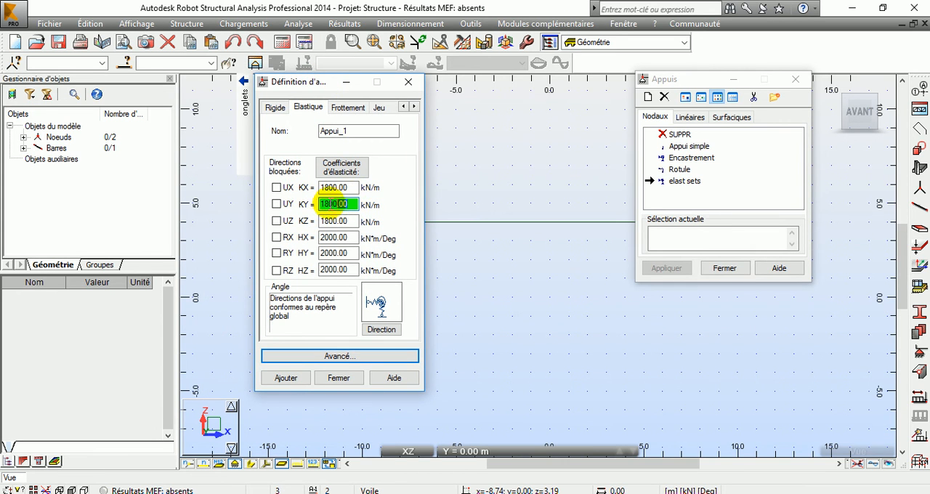
{"action": "left_click", "coordinate": [277, 188]}
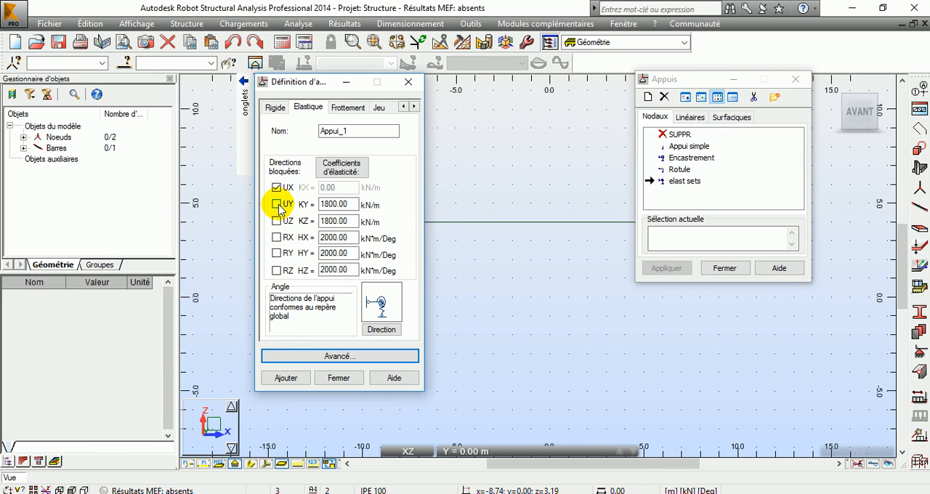
{"action": "left_click", "coordinate": [276, 204]}
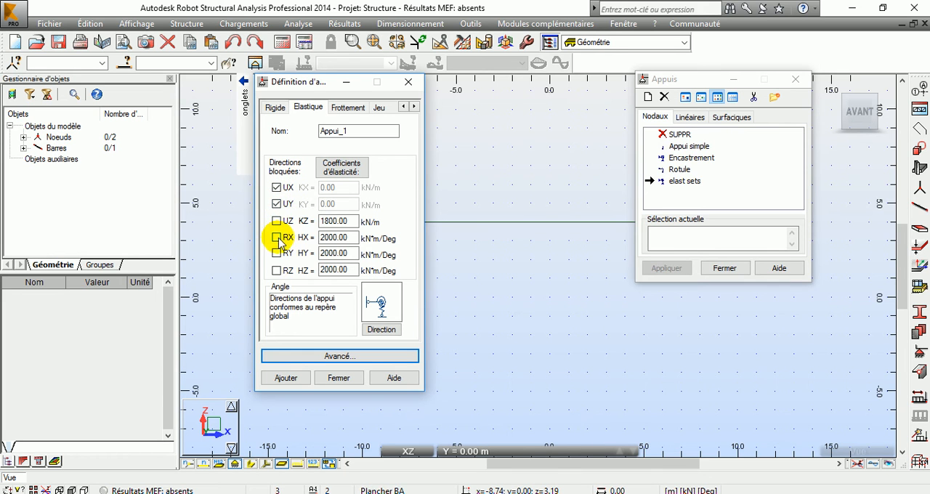
{"action": "left_click", "coordinate": [277, 238]}
{"action": "left_click", "coordinate": [276, 270]}
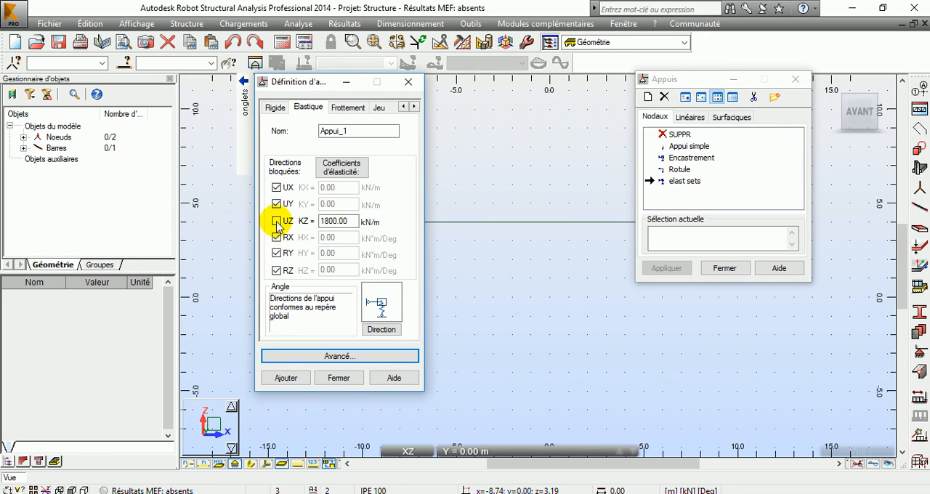
Set the support's vertical stiffness KZ to 20000 kN/m, name it elastique, and add it to the support list.
{"action": "left_click", "coordinate": [304, 222]}
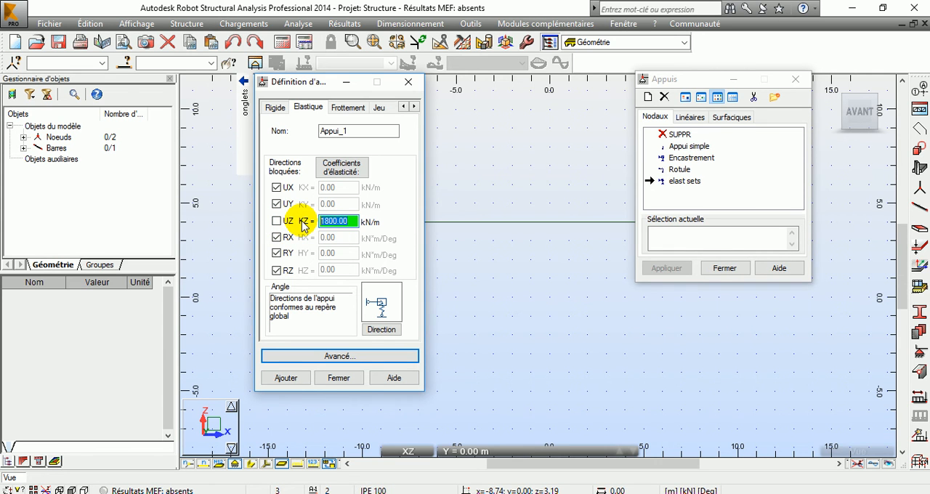
{"action": "type", "text": "2"}
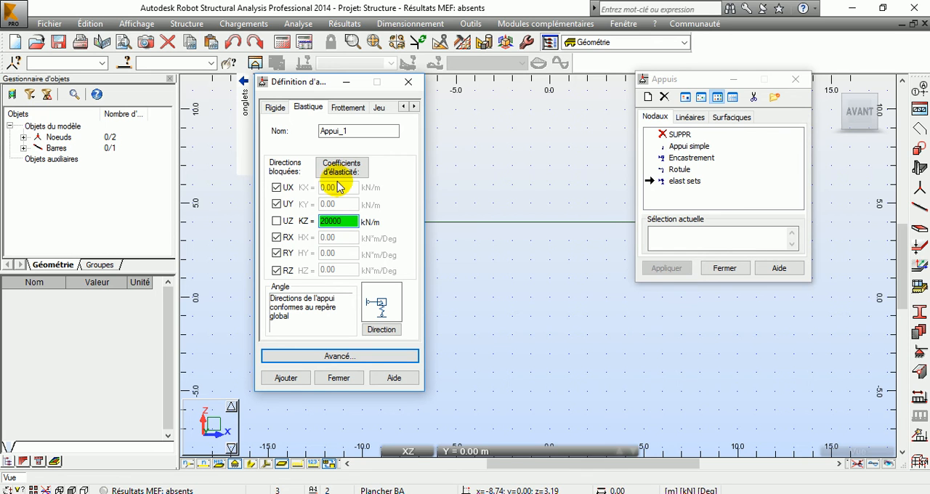
{"action": "left_click_drag", "start_coordinate": [362, 129], "coordinate": [309, 138]}
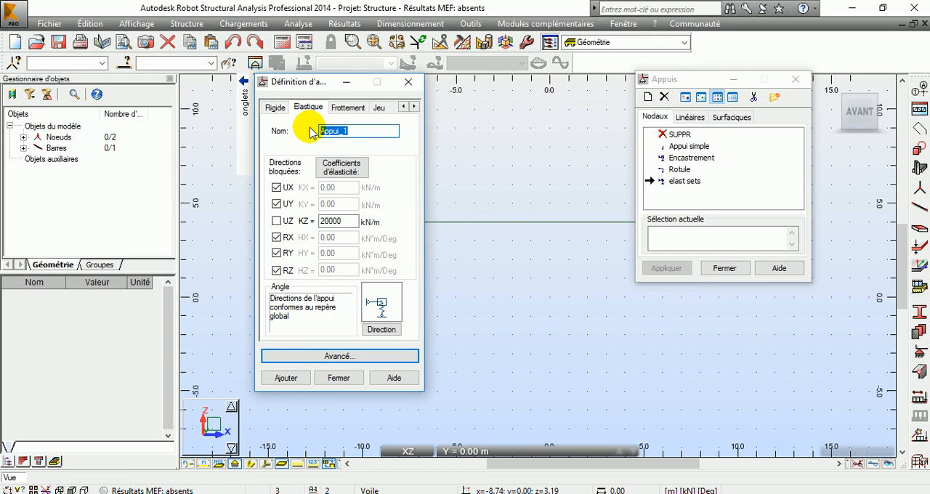
{"action": "type", "text": "elastique"}
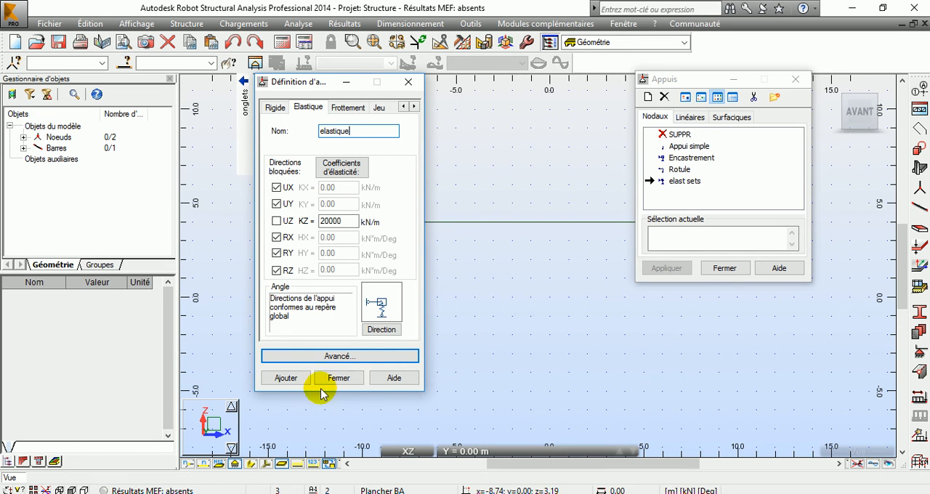
{"action": "left_click", "coordinate": [287, 378]}
{"action": "left_click", "coordinate": [335, 378]}
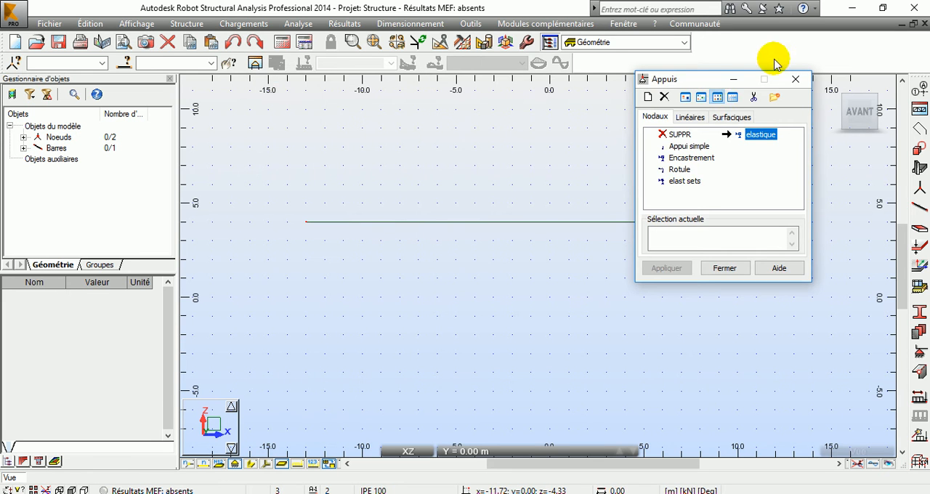
Reopen the elastique support's definition to check its KZ stiffness and blocked directions.
{"action": "left_click_drag", "start_coordinate": [710, 82], "coordinate": [128, 49]}
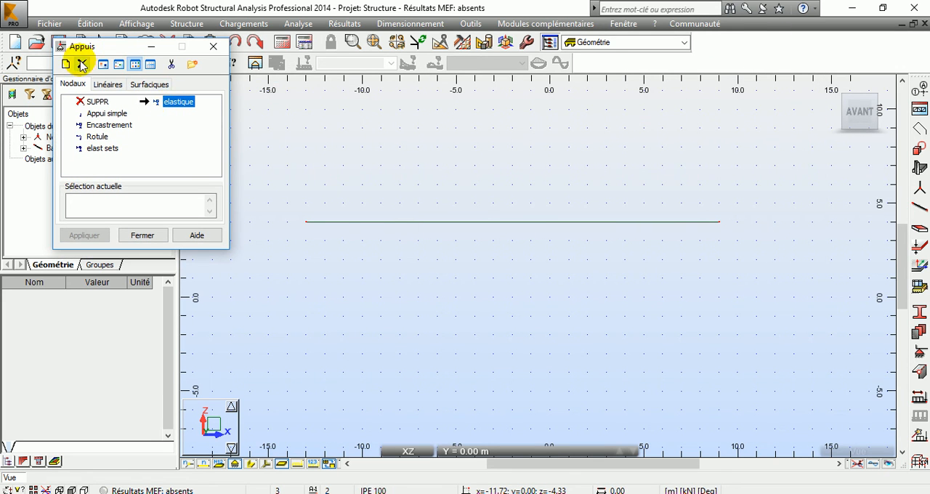
{"action": "double_click", "coordinate": [186, 108]}
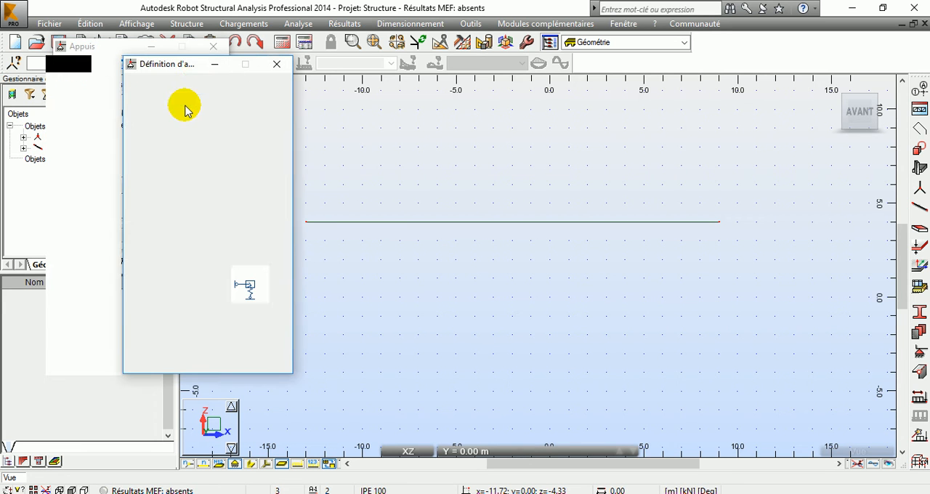
{"action": "left_click_drag", "start_coordinate": [218, 204], "coordinate": [167, 204]}
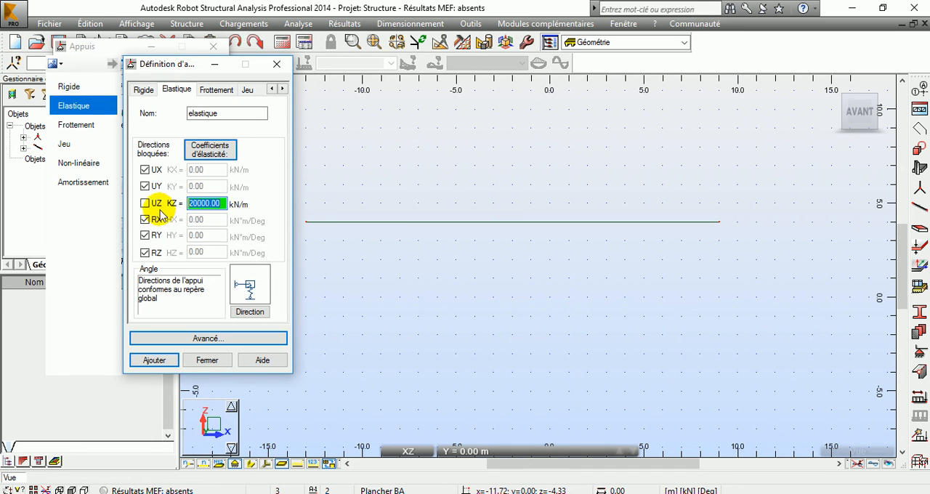
{"action": "left_click", "coordinate": [209, 359]}
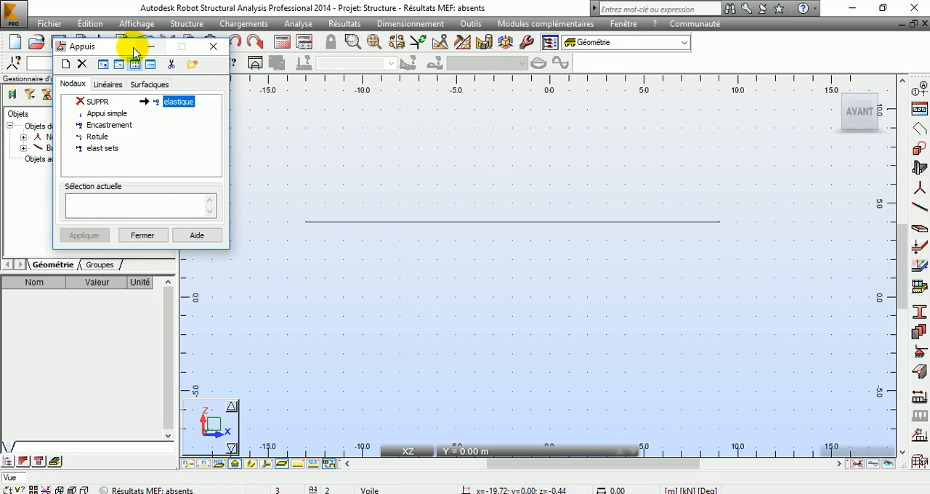
Assign the elastique support to the nodes at both ends of the beam.
{"action": "left_click_drag", "start_coordinate": [134, 45], "coordinate": [166, 43]}
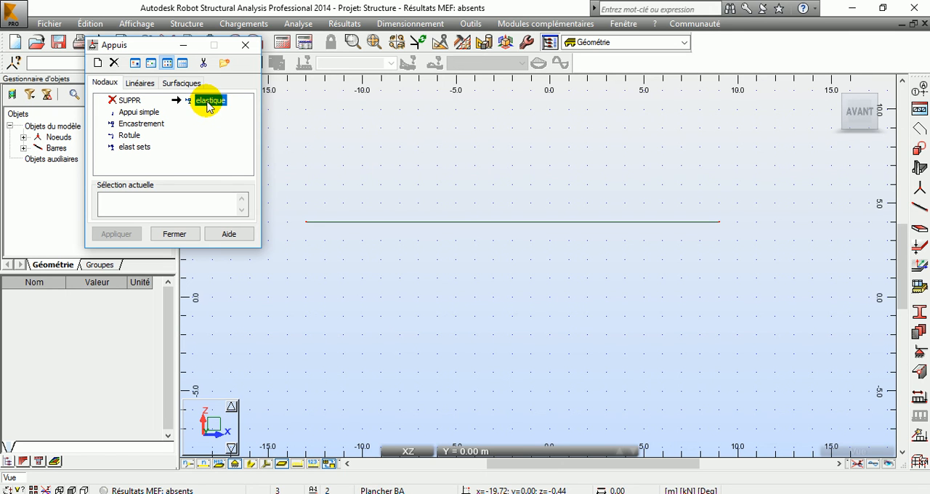
{"action": "left_click", "coordinate": [306, 223]}
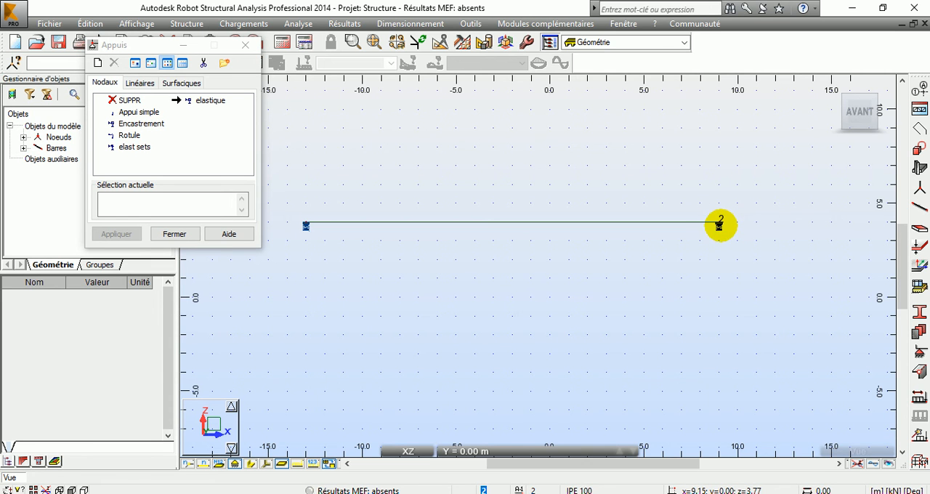
{"action": "scroll", "coordinate": [719, 225], "scroll_direction": "up", "scroll_amount": 5}
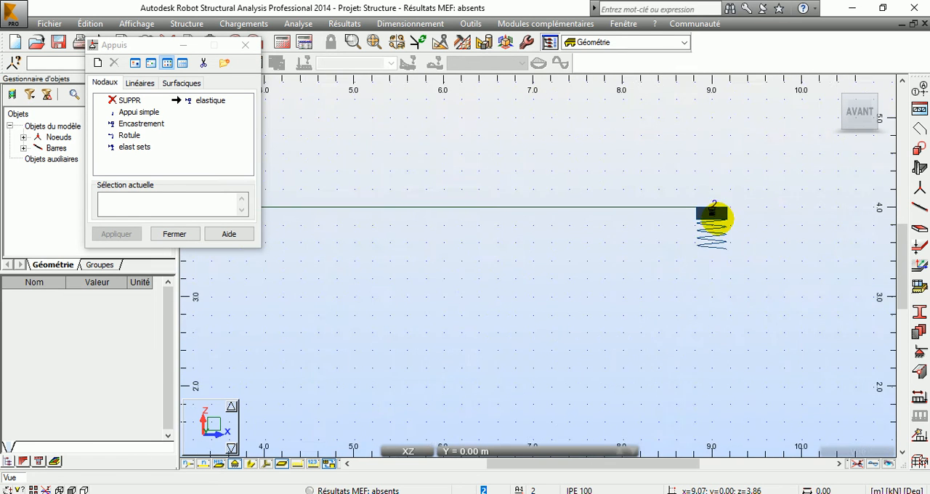
{"action": "scroll", "coordinate": [714, 218], "scroll_direction": "up", "scroll_amount": 2}
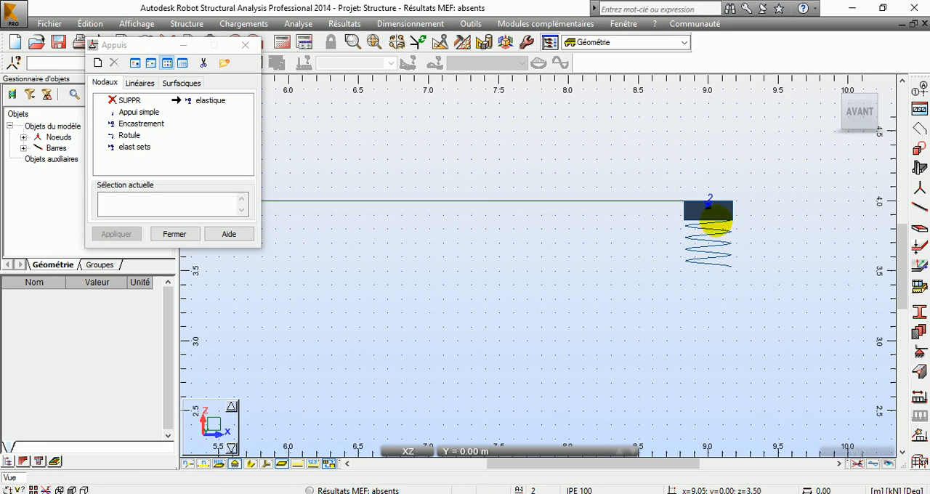
Examine the elastique support's settings again and compare the modelled spring with the foundation slide in PowerPoint.
{"action": "double_click", "coordinate": [209, 100]}
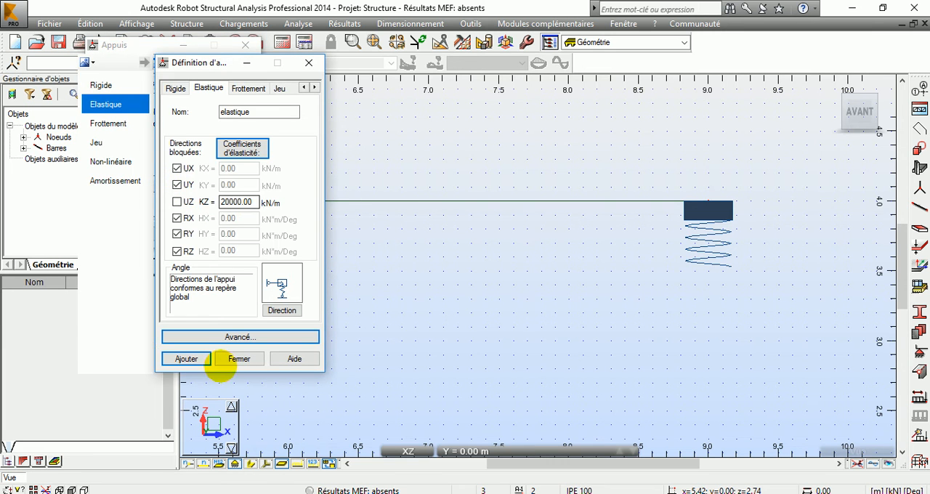
{"action": "left_click", "coordinate": [232, 359]}
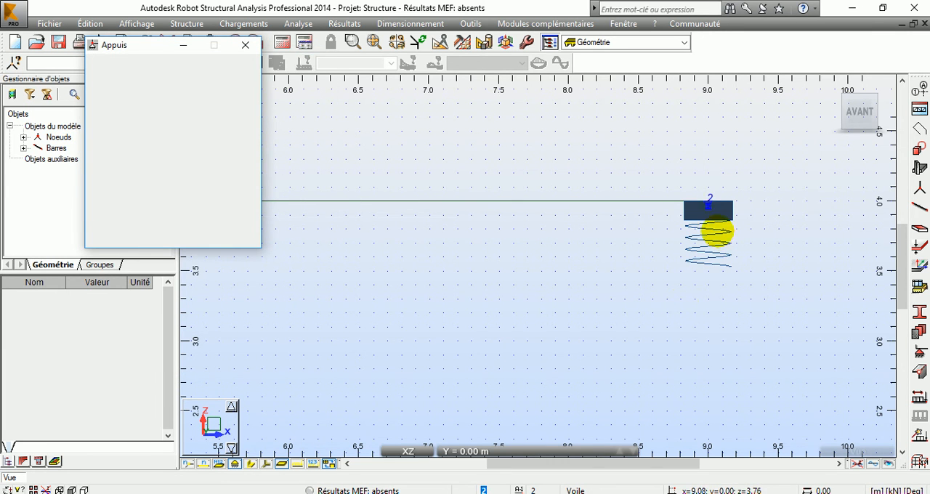
{"action": "left_click", "coordinate": [689, 493]}
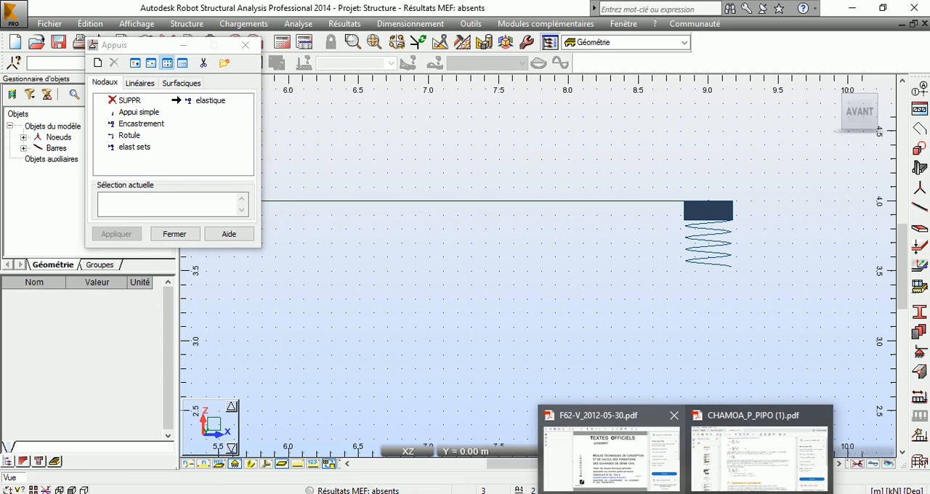
{"action": "left_click", "coordinate": [663, 493]}
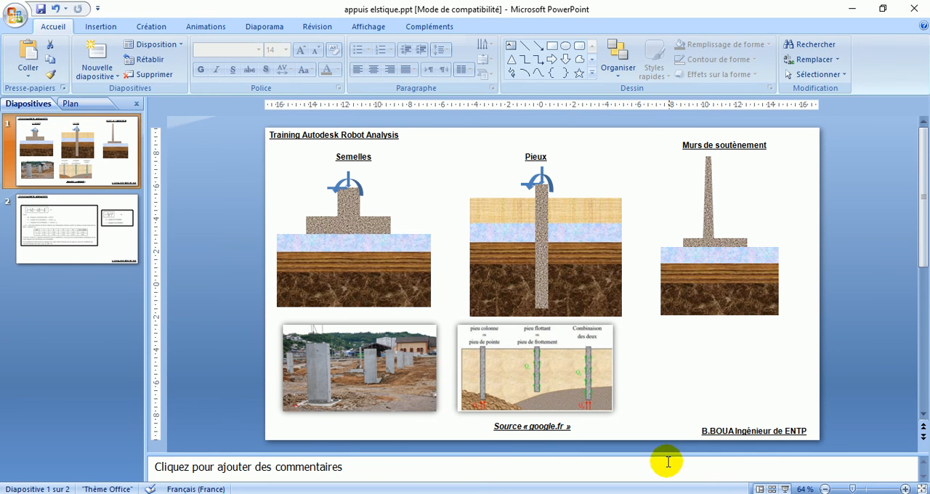
{"action": "left_click", "coordinate": [701, 493]}
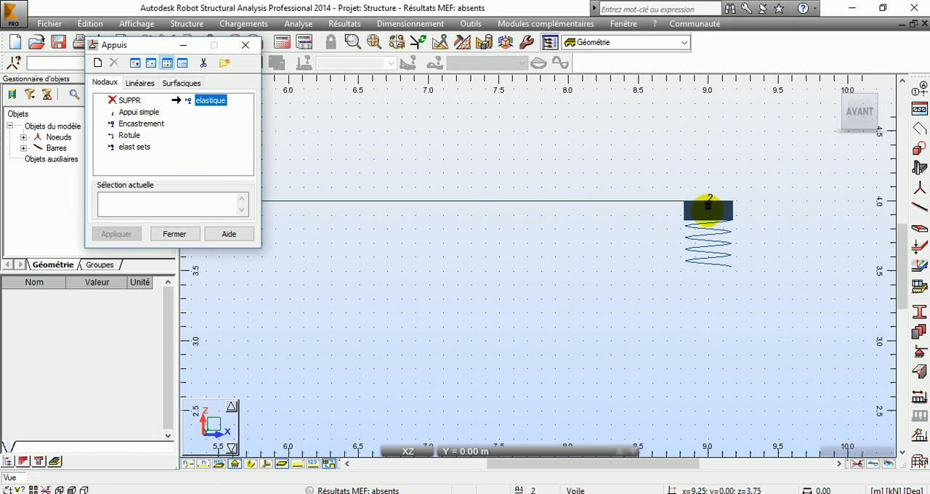
{"action": "middle_click_drag", "start_coordinate": [589, 255], "coordinate": [662, 331]}
{"action": "scroll", "coordinate": [549, 331], "scroll_direction": "down", "scroll_amount": 1}
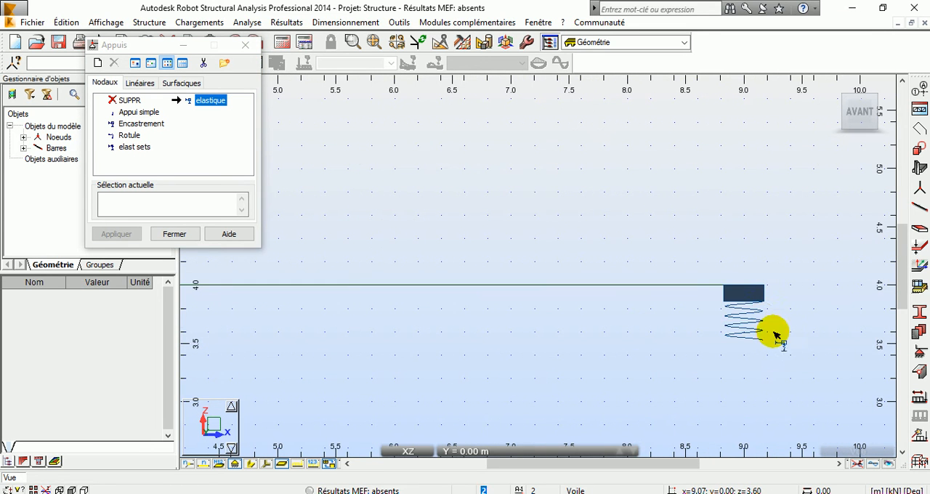
{"action": "scroll", "coordinate": [457, 343], "scroll_direction": "down", "scroll_amount": 1}
{"action": "middle_click_drag", "start_coordinate": [388, 349], "coordinate": [646, 322]}
{"action": "scroll", "coordinate": [613, 323], "scroll_direction": "down", "scroll_amount": 6}
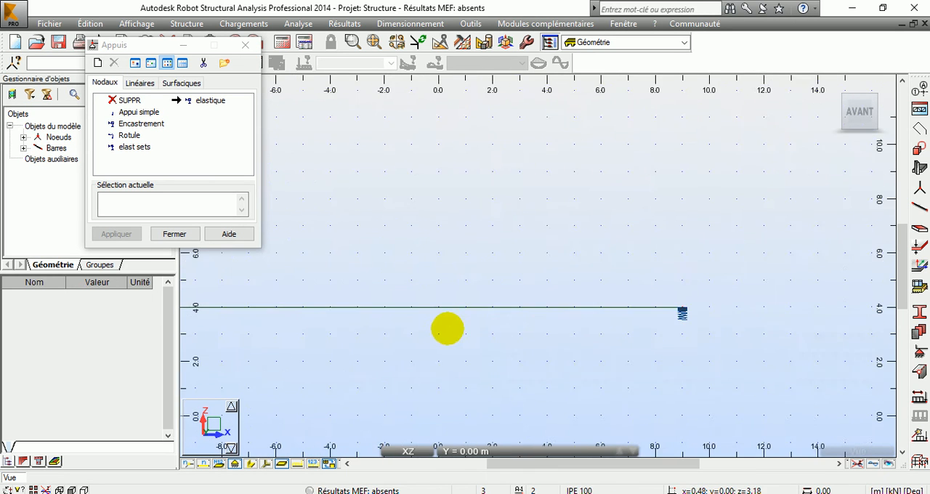
Check the elastic supports at both beam ends, close the supports list and open the elastic soil definition for bars.
{"action": "middle_click_drag", "start_coordinate": [375, 340], "coordinate": [545, 315]}
{"action": "scroll", "coordinate": [357, 297], "scroll_direction": "up", "scroll_amount": 2}
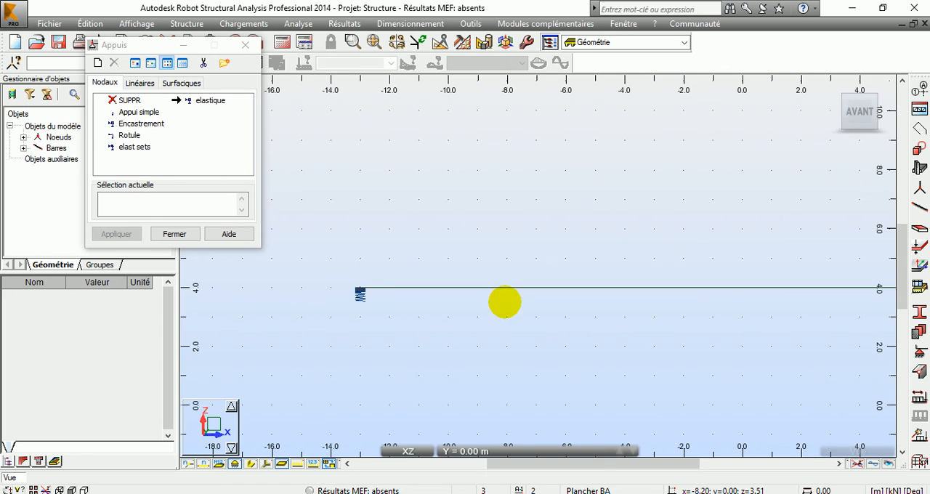
{"action": "scroll", "coordinate": [509, 298], "scroll_direction": "down", "scroll_amount": 1}
{"action": "scroll", "coordinate": [509, 298], "scroll_direction": "down", "scroll_amount": 1}
{"action": "middle_click_drag", "start_coordinate": [509, 298], "coordinate": [365, 278]}
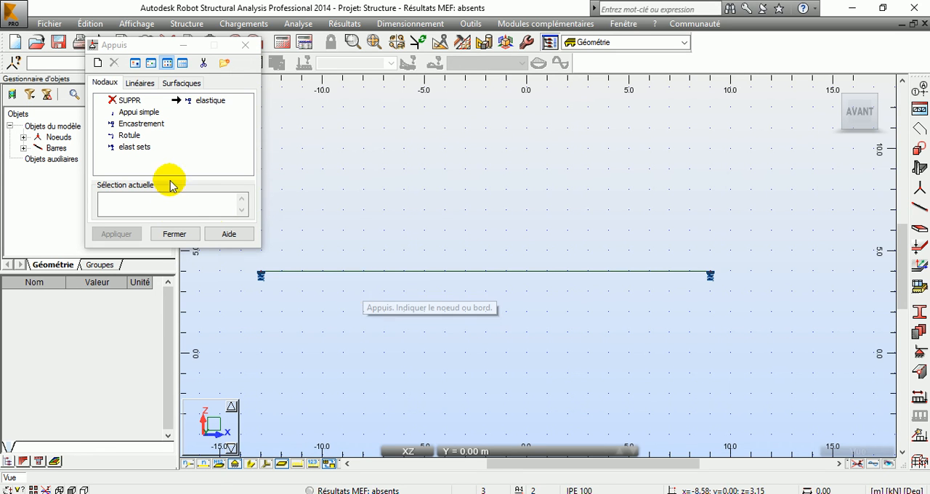
{"action": "left_click", "coordinate": [174, 233]}
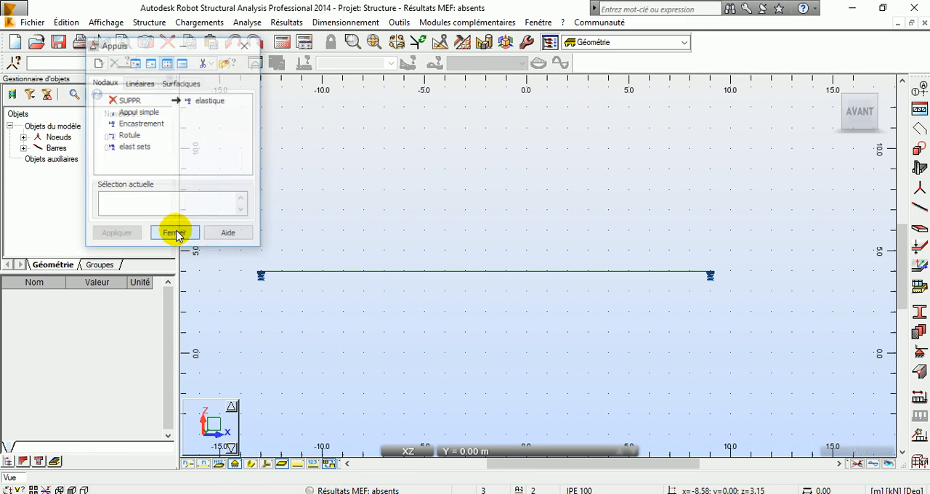
{"action": "left_click", "coordinate": [186, 24]}
{"action": "mouse_move", "coordinate": [266, 324]}
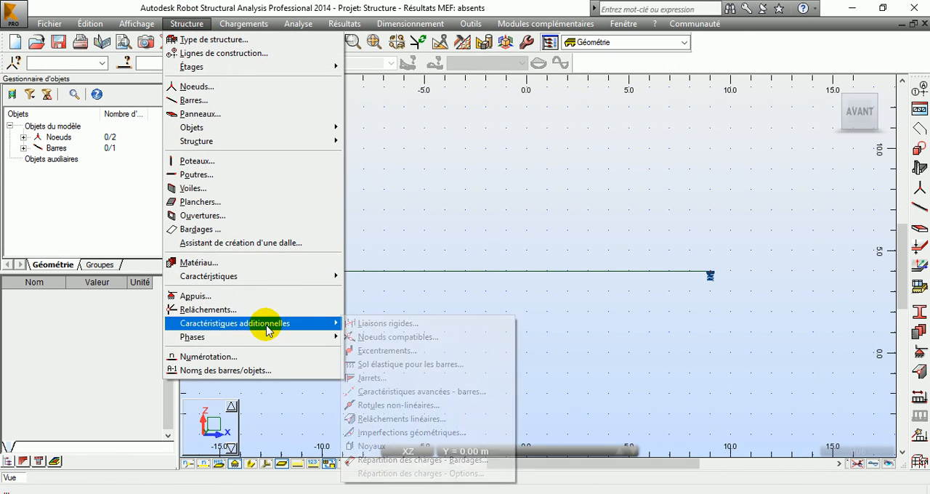
{"action": "left_click", "coordinate": [441, 369]}
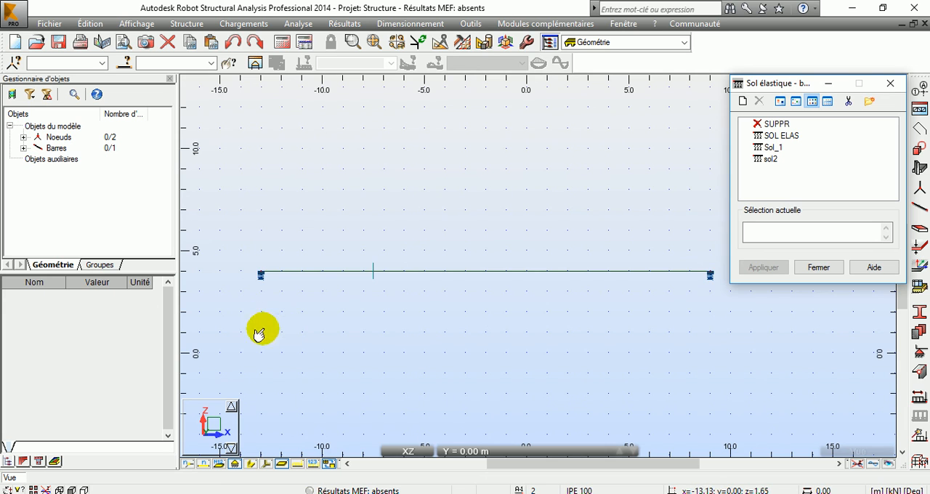
Look at the linear supports available in the supports list, and close that list again.
{"action": "left_click", "coordinate": [187, 24]}
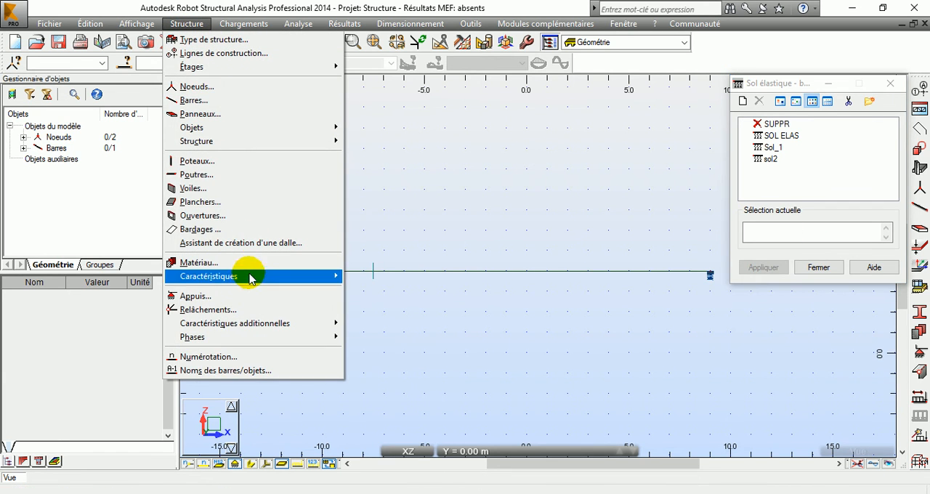
{"action": "left_click", "coordinate": [228, 297]}
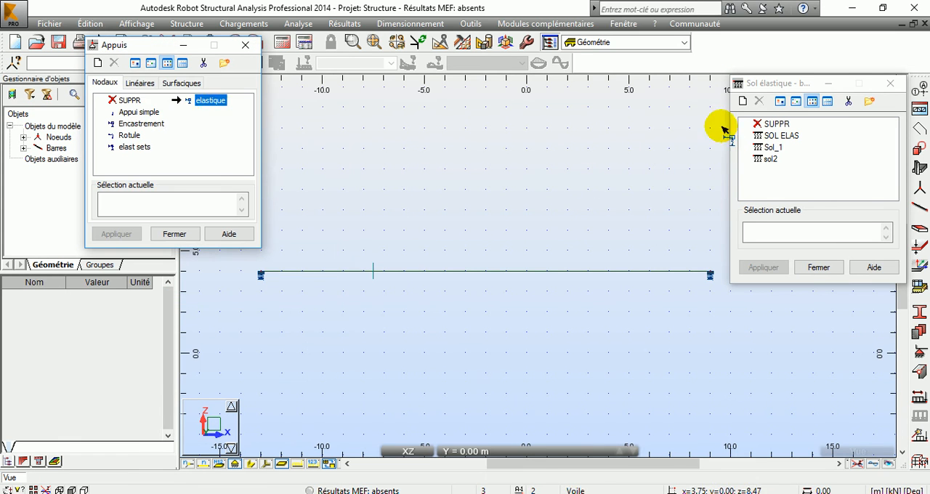
{"action": "left_click", "coordinate": [140, 84]}
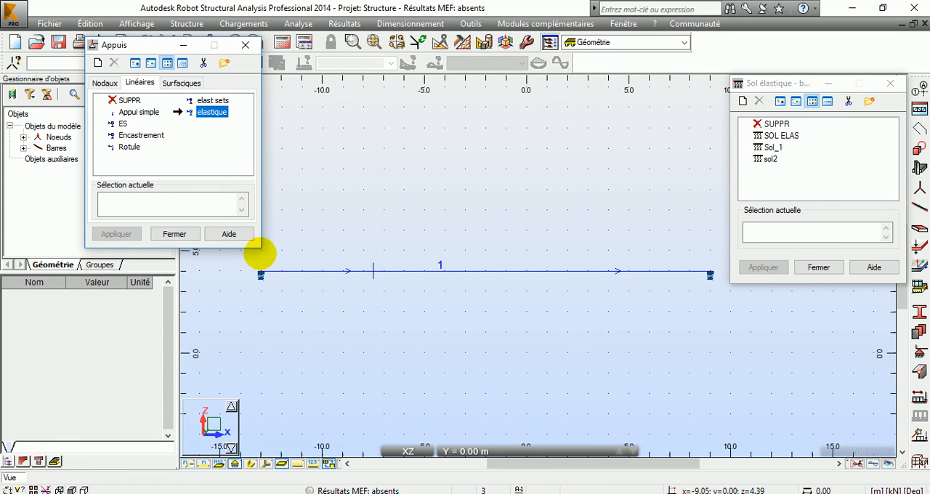
{"action": "left_click", "coordinate": [177, 234]}
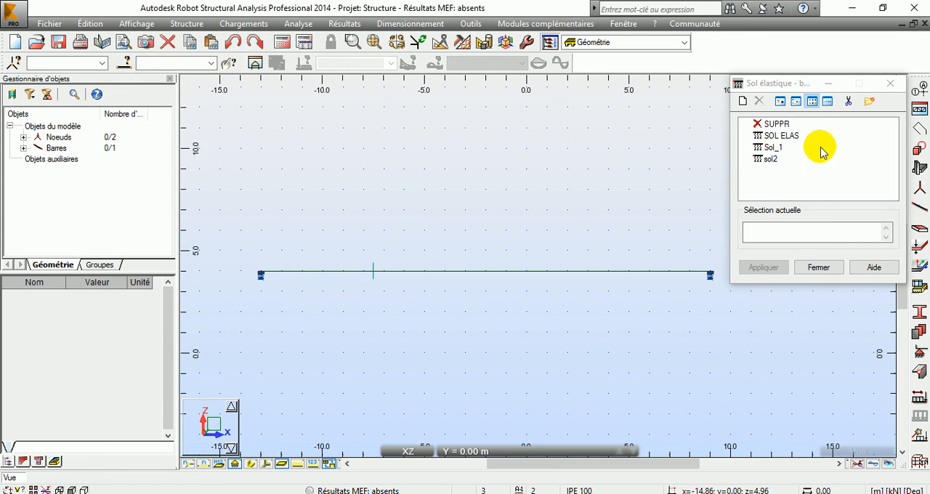
Define a new elastic soil for bars named elast02 with a Kz coefficient of 200000 kPa and add it to the list.
{"action": "left_click", "coordinate": [848, 84]}
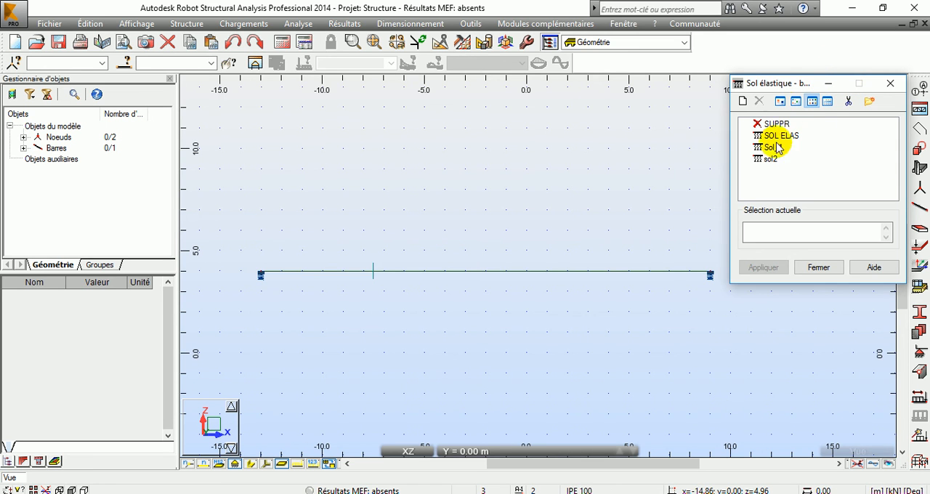
{"action": "left_click", "coordinate": [744, 101]}
{"action": "left_click_drag", "start_coordinate": [826, 106], "coordinate": [428, 55]}
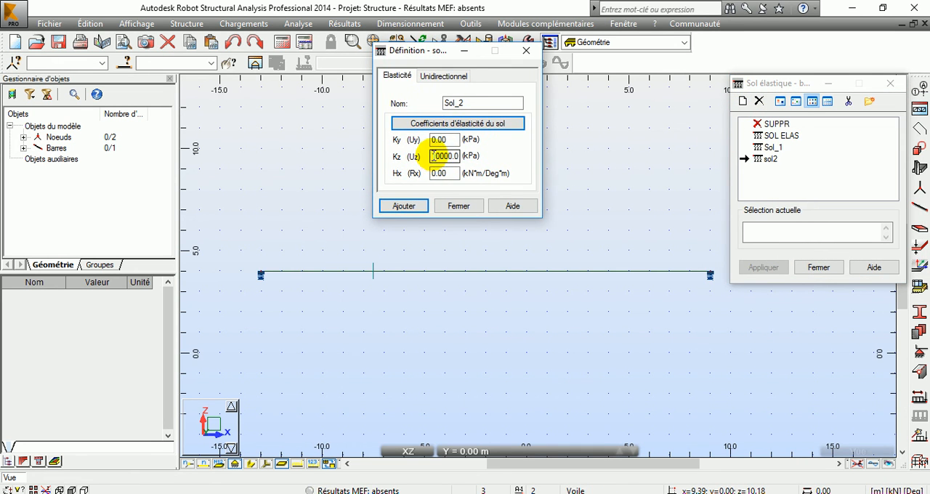
{"action": "left_click_drag", "start_coordinate": [433, 156], "coordinate": [495, 155]}
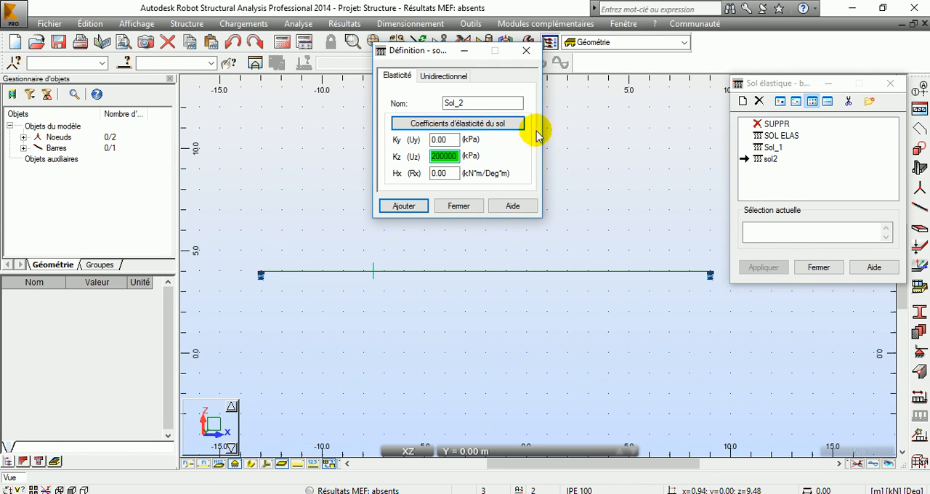
{"action": "double_click", "coordinate": [473, 102]}
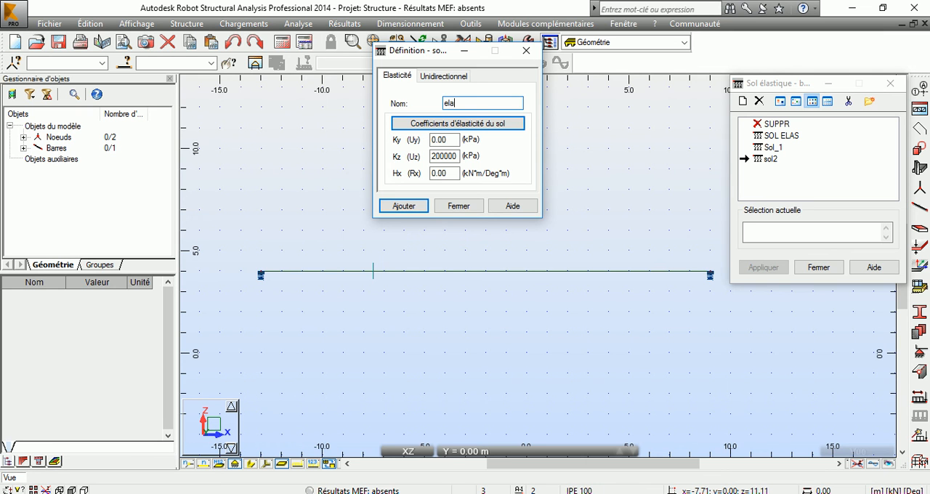
{"action": "type", "text": "elast02"}
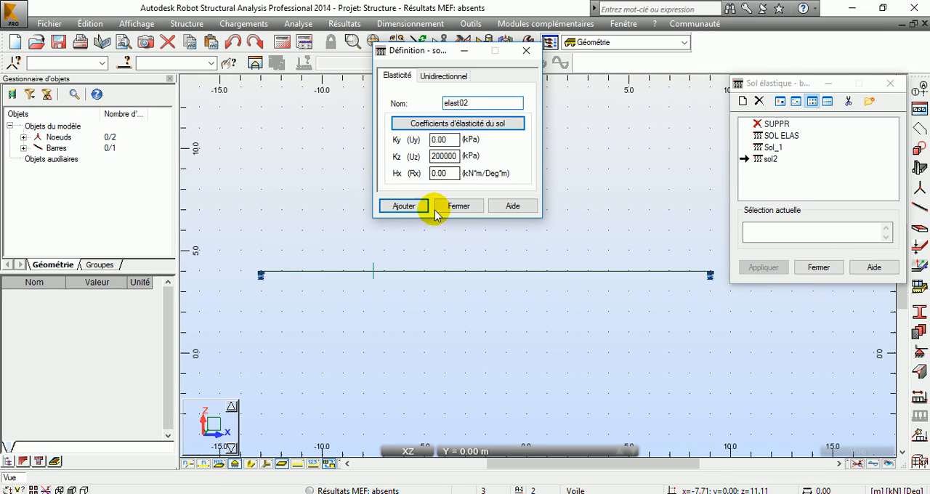
{"action": "left_click", "coordinate": [407, 206]}
{"action": "left_click", "coordinate": [461, 207]}
Assign the elast02 elastic soil to the beam and close the elastic soil list.
{"action": "left_click", "coordinate": [774, 160]}
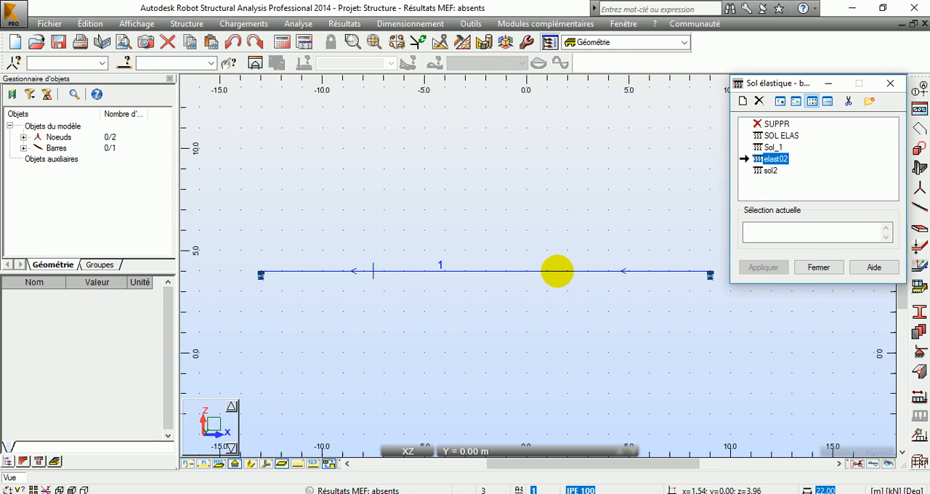
{"action": "left_click", "coordinate": [556, 272]}
{"action": "left_click", "coordinate": [819, 268]}
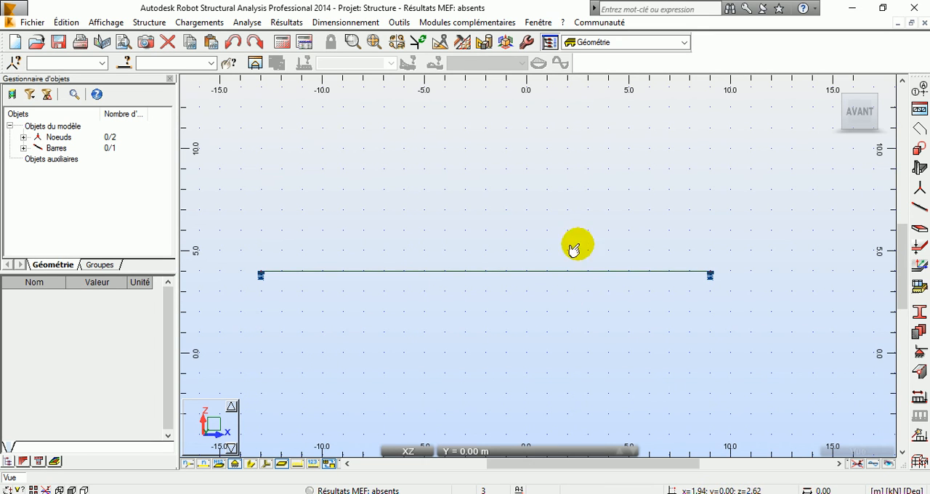
Turn on the display of elastic soil (Sol élastique) symbols in the model's display attributes, keeping the support symbols shown.
{"action": "left_click", "coordinate": [236, 466]}
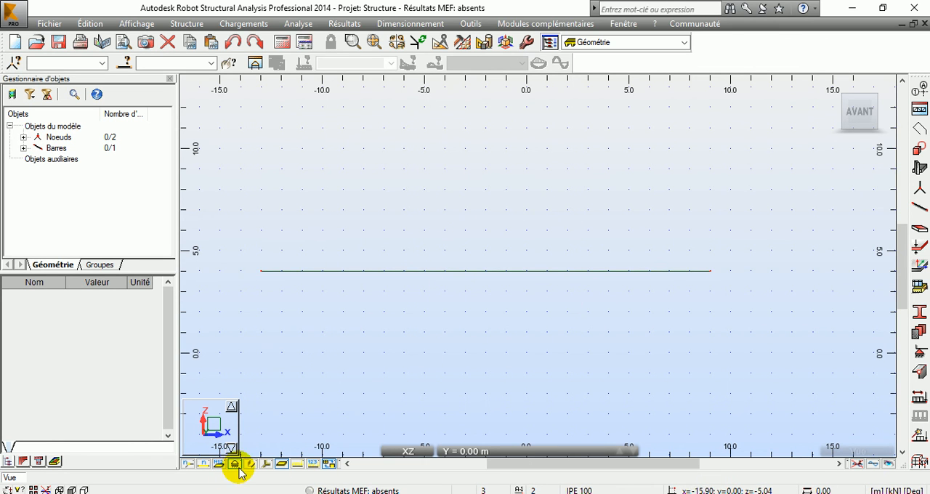
{"action": "left_click", "coordinate": [236, 465]}
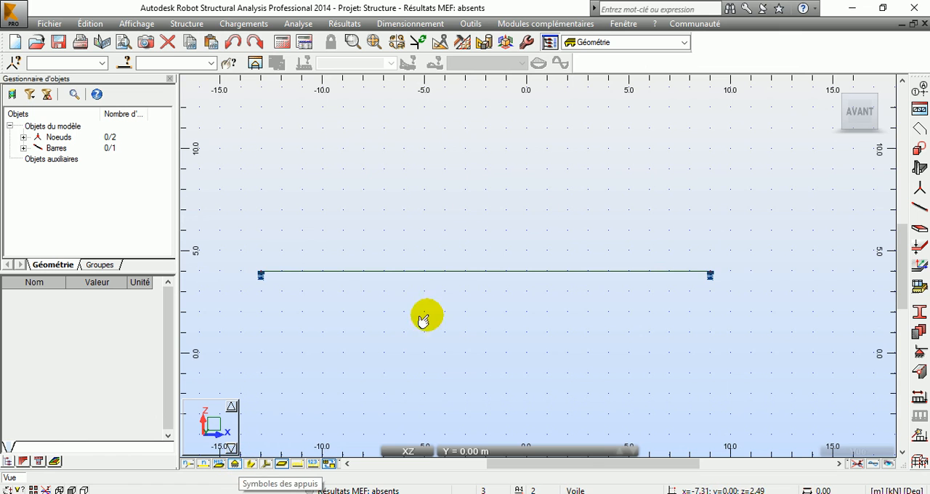
{"action": "left_click", "coordinate": [29, 488]}
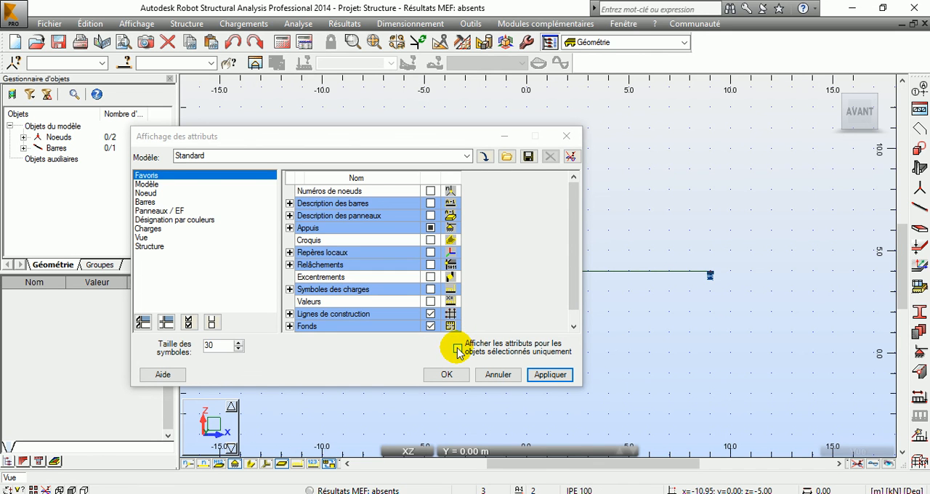
{"action": "left_click", "coordinate": [155, 185]}
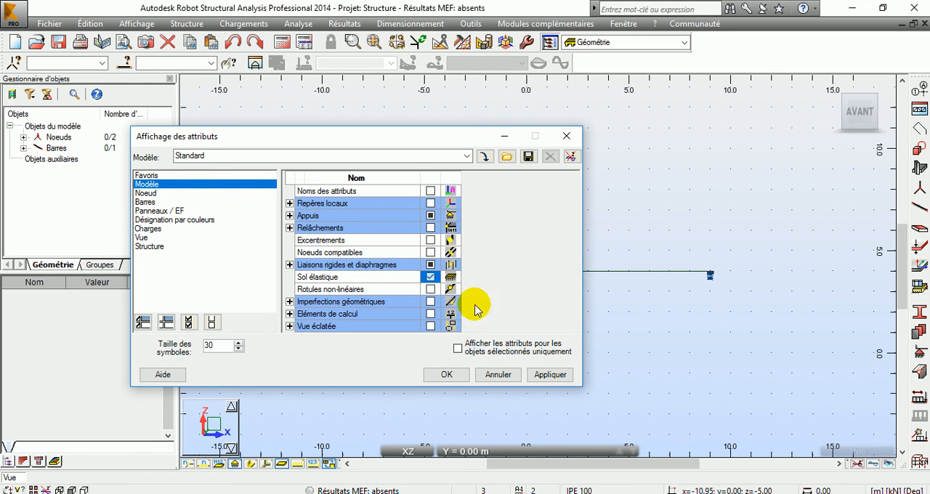
{"action": "left_click", "coordinate": [446, 374]}
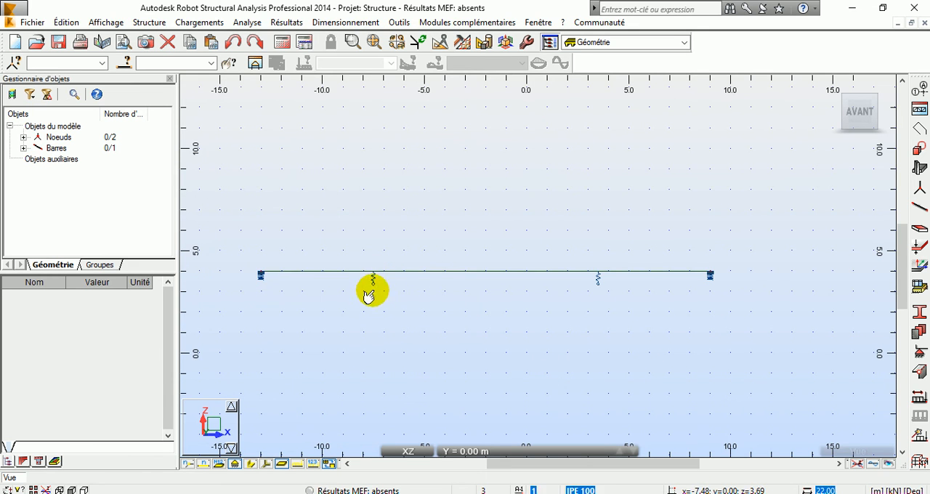
Examine the elastic soil spring symbols along the beam and compare them with the nodal supports at its ends.
{"action": "scroll", "coordinate": [372, 280], "scroll_direction": "up", "scroll_amount": 1}
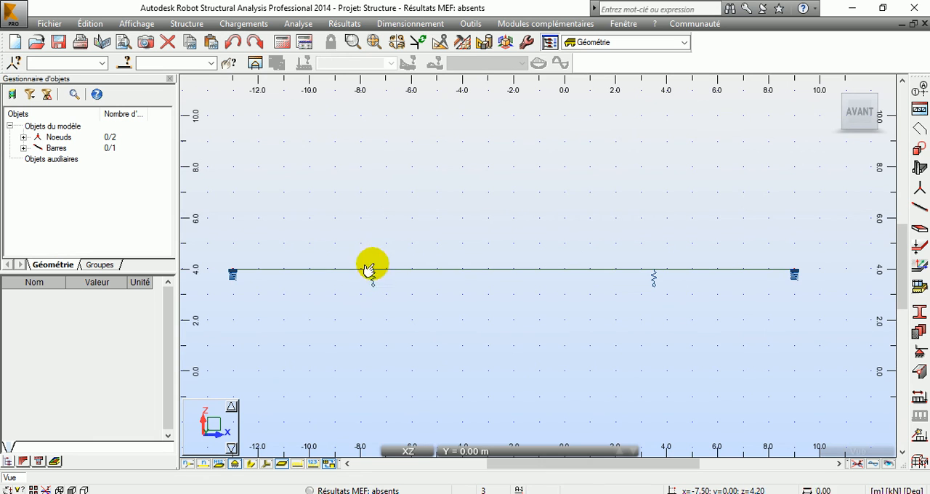
{"action": "scroll", "coordinate": [653, 289], "scroll_direction": "down", "scroll_amount": 1}
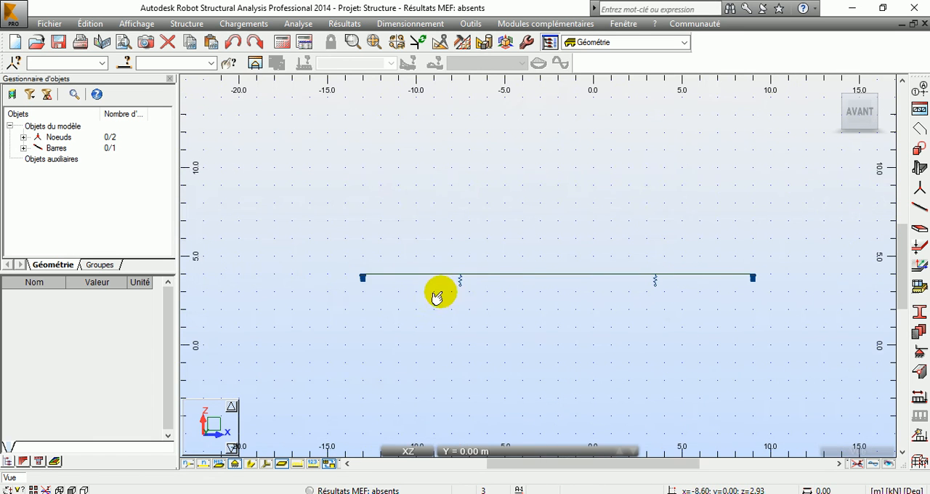
{"action": "scroll", "coordinate": [558, 283], "scroll_direction": "up", "scroll_amount": 1}
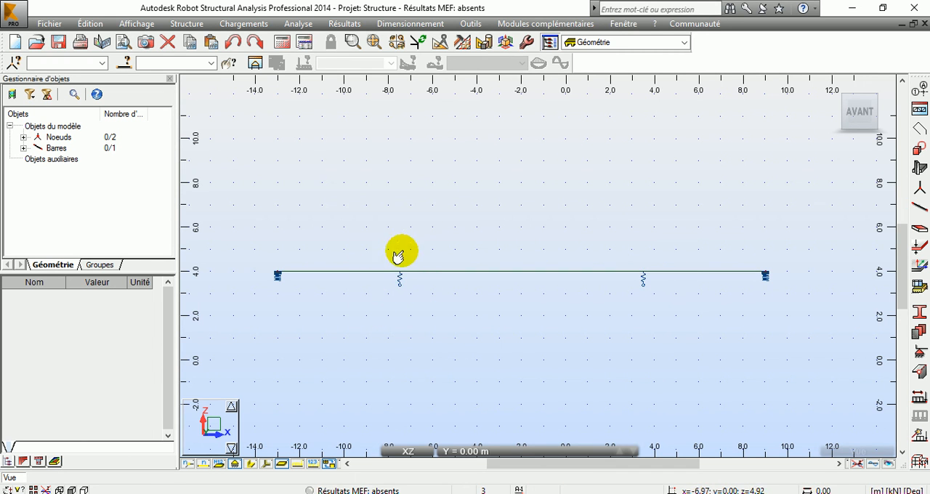
{"action": "scroll", "coordinate": [406, 278], "scroll_direction": "up", "scroll_amount": 2}
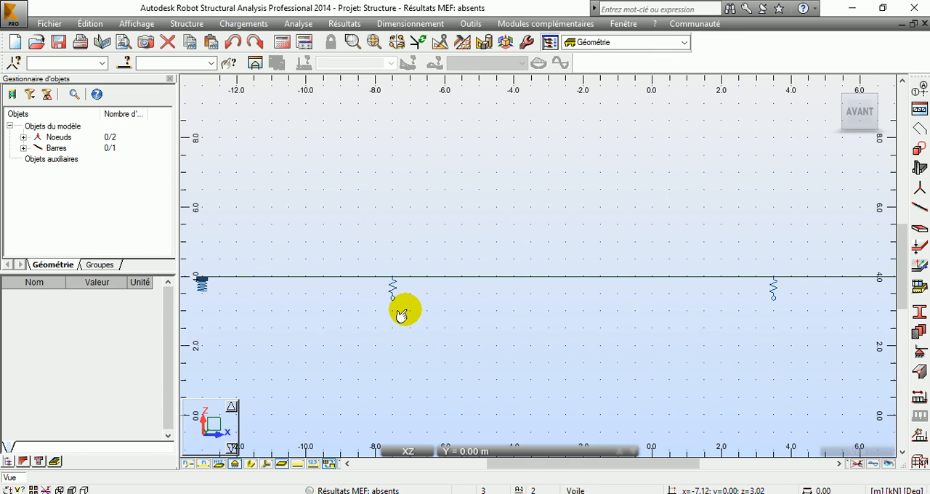
{"action": "scroll", "coordinate": [404, 312], "scroll_direction": "down", "scroll_amount": 1}
{"action": "scroll", "coordinate": [461, 307], "scroll_direction": "down", "scroll_amount": 2}
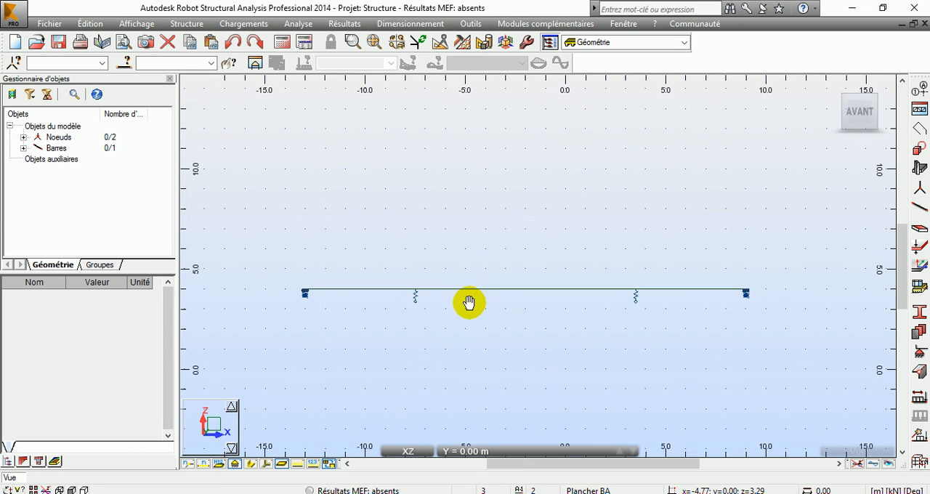
{"action": "middle_click_drag", "start_coordinate": [468, 303], "coordinate": [438, 276]}
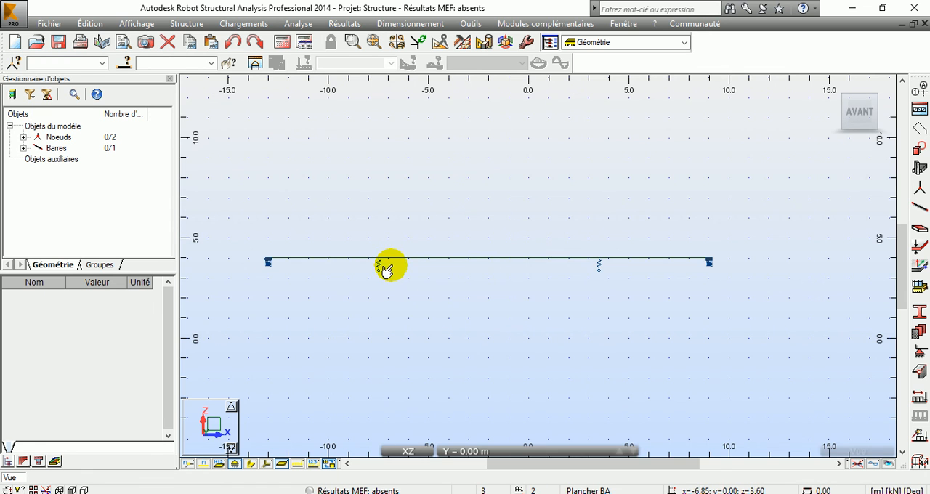
{"action": "middle_click_drag", "start_coordinate": [453, 278], "coordinate": [481, 219]}
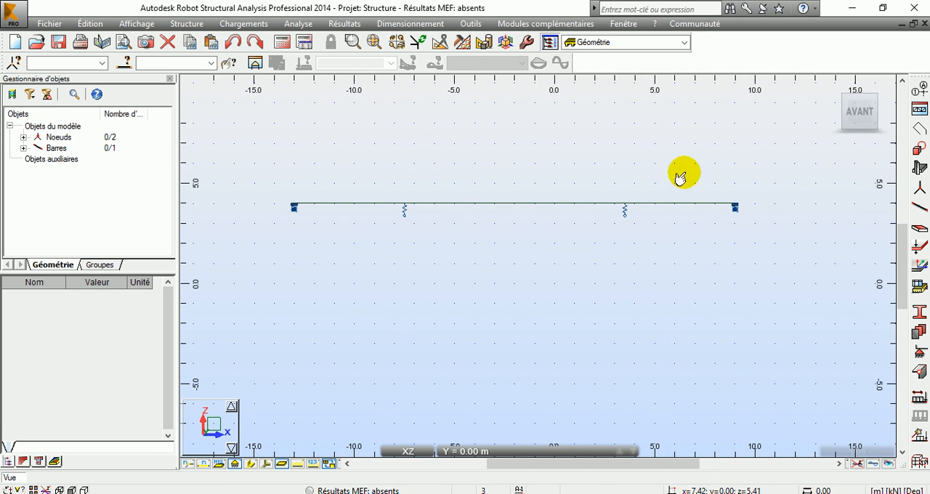
Switch to the XY plane at Z = 0.00 m and draw a rectangular contour panel with opposite corners at (-9, 4) and (9, -4).
{"action": "left_click", "coordinate": [217, 423]}
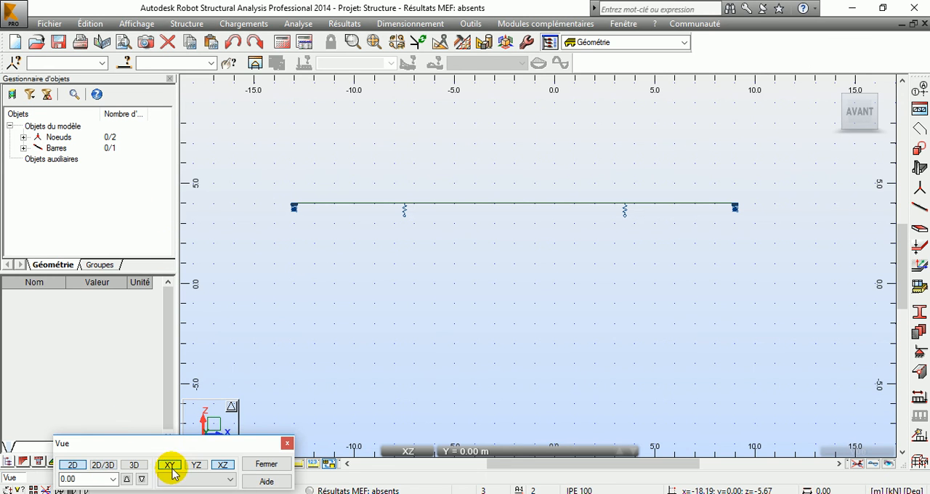
{"action": "left_click", "coordinate": [265, 465]}
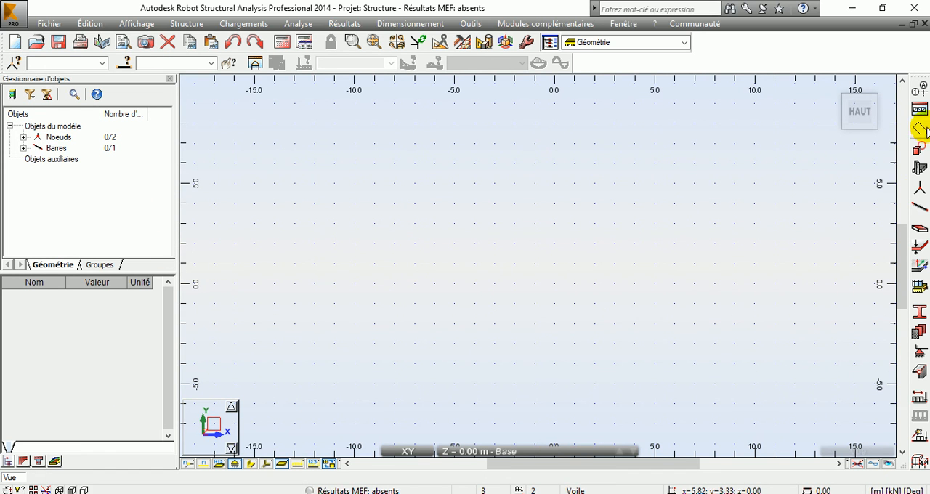
{"action": "left_click", "coordinate": [609, 202]}
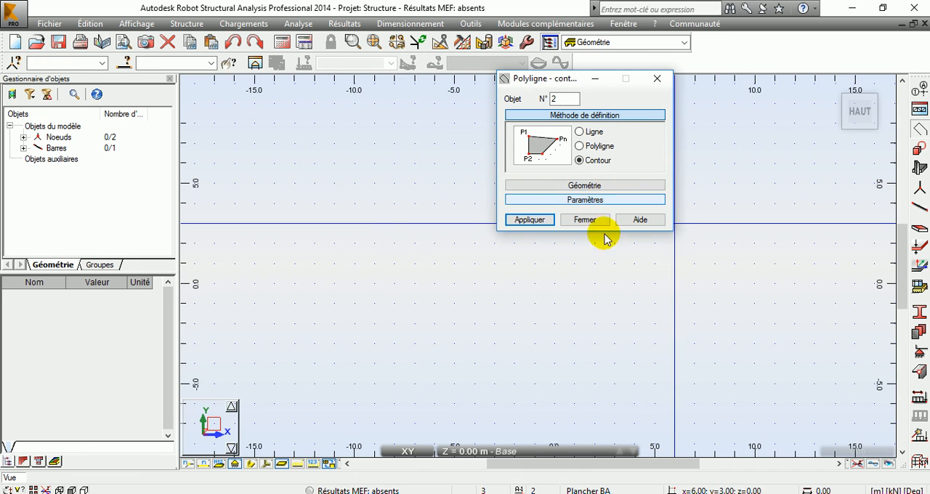
{"action": "left_click", "coordinate": [590, 320]}
{"action": "left_click", "coordinate": [374, 203]}
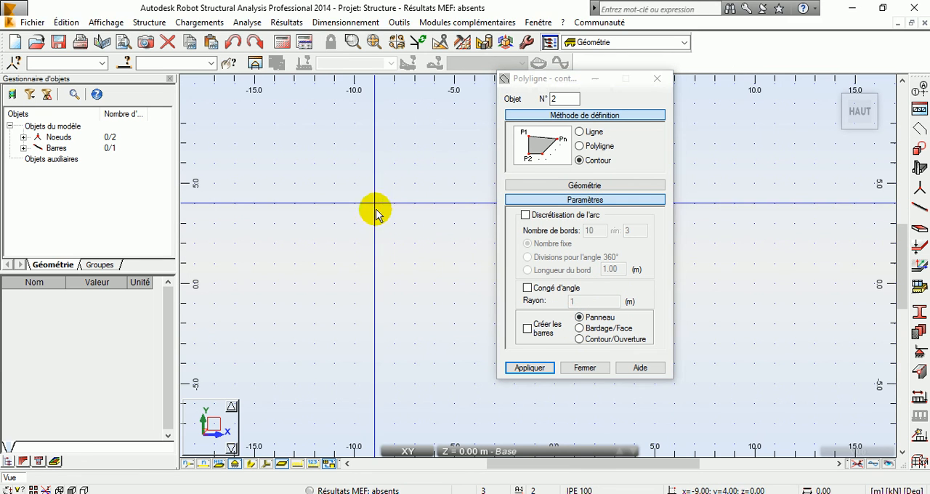
{"action": "left_click", "coordinate": [375, 364]}
{"action": "left_click", "coordinate": [727, 367]}
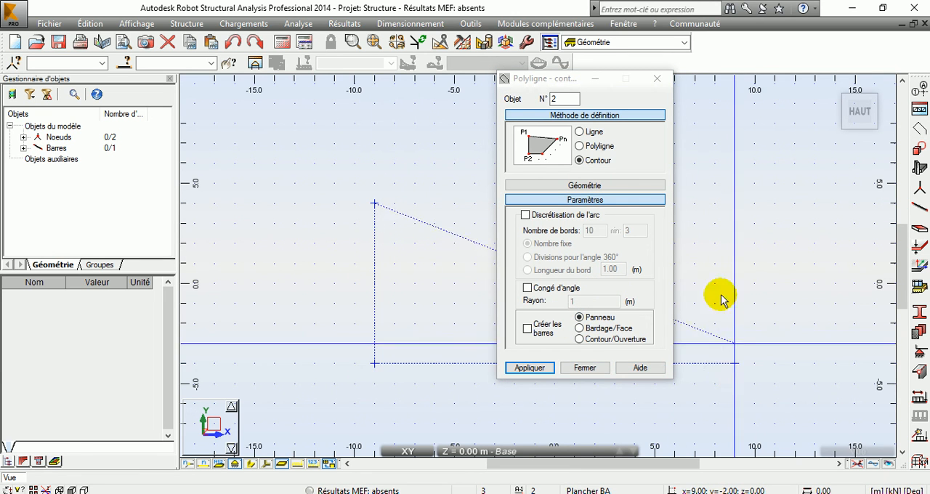
{"action": "left_click", "coordinate": [735, 205]}
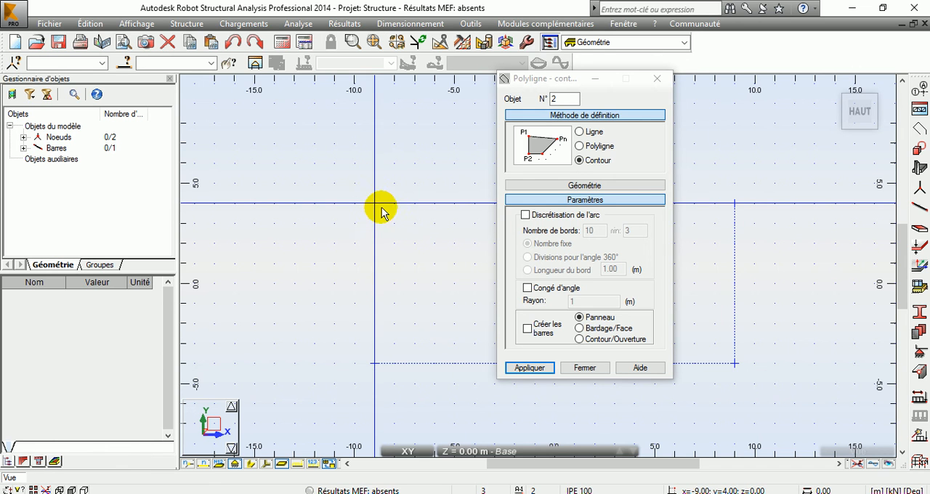
{"action": "left_click", "coordinate": [552, 367]}
{"action": "left_click", "coordinate": [585, 368]}
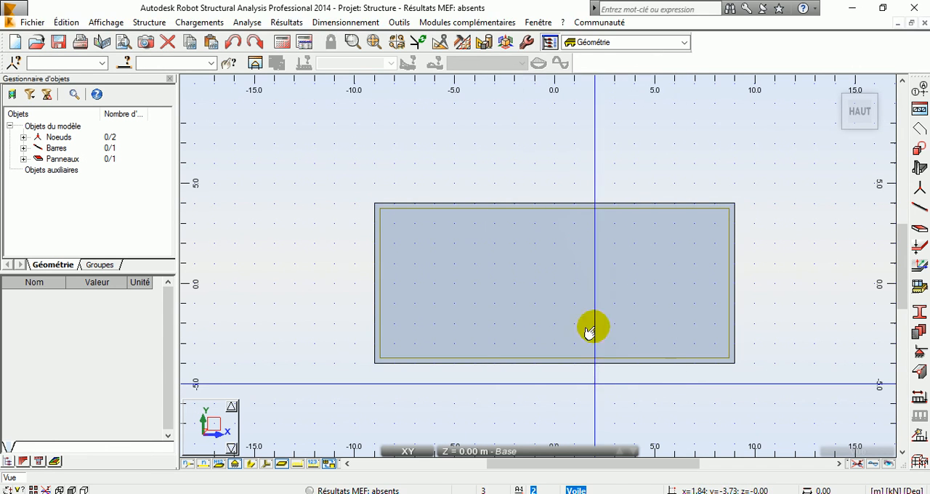
Assign the elastique surface support (Surfaciques) to the rectangular panel.
{"action": "left_click", "coordinate": [190, 26]}
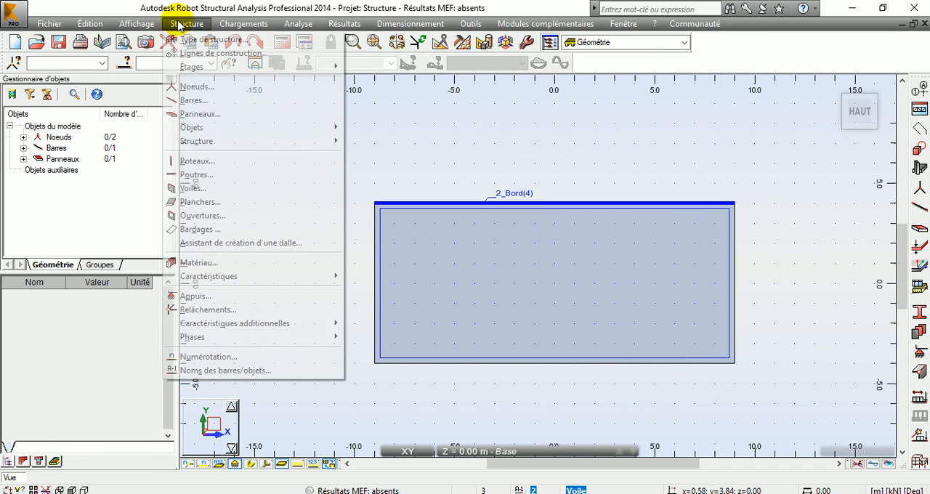
{"action": "left_click", "coordinate": [235, 296]}
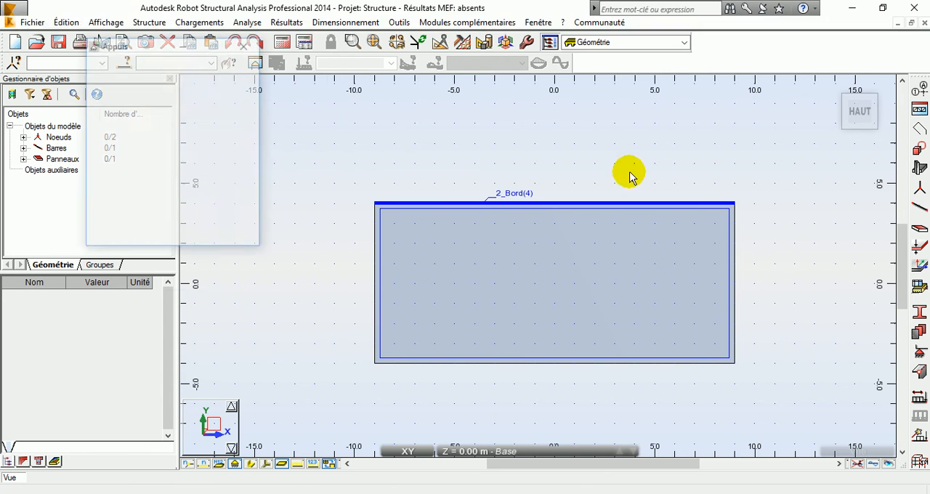
{"action": "left_click", "coordinate": [103, 83]}
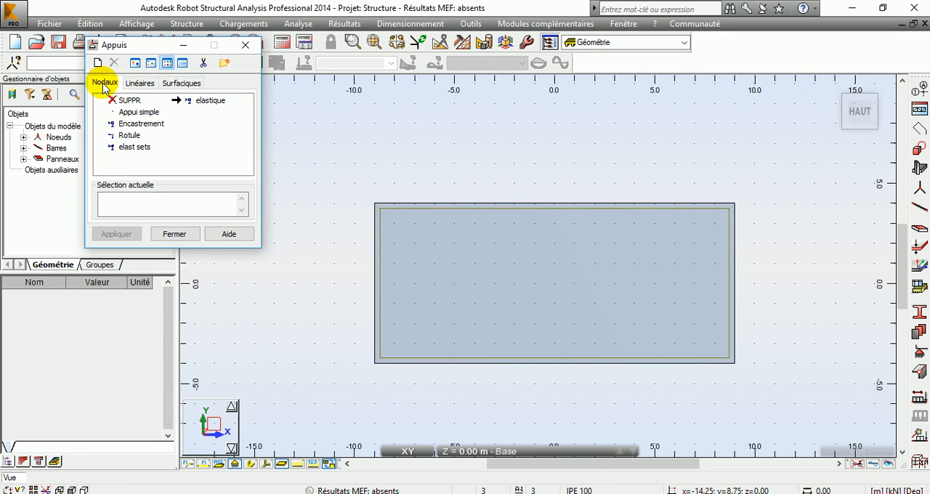
{"action": "left_click", "coordinate": [139, 85]}
{"action": "left_click", "coordinate": [185, 83]}
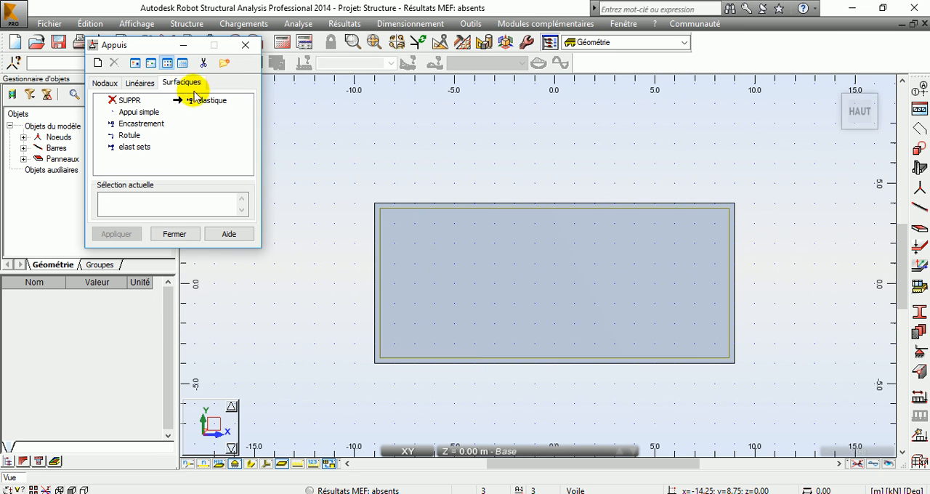
{"action": "left_click", "coordinate": [529, 253]}
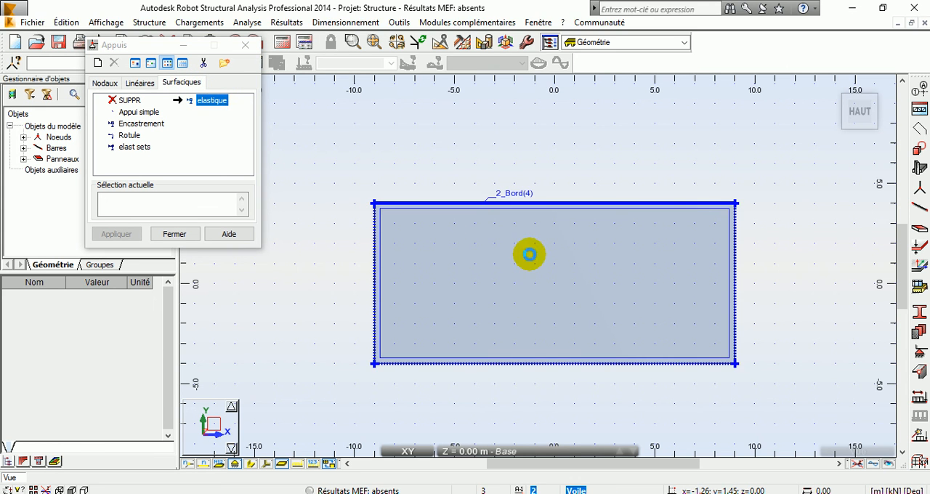
Examine the panel's surface support symbols in 3D alongside the beam's springs, and close the supports (Appuis) list.
{"action": "left_click_drag", "start_coordinate": [834, 87], "coordinate": [630, 295]}
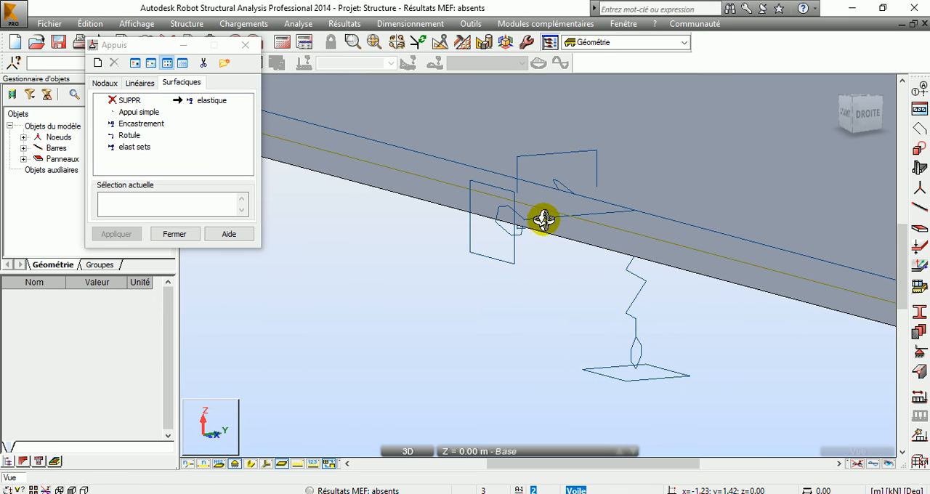
{"action": "left_click_drag", "start_coordinate": [524, 225], "coordinate": [690, 281]}
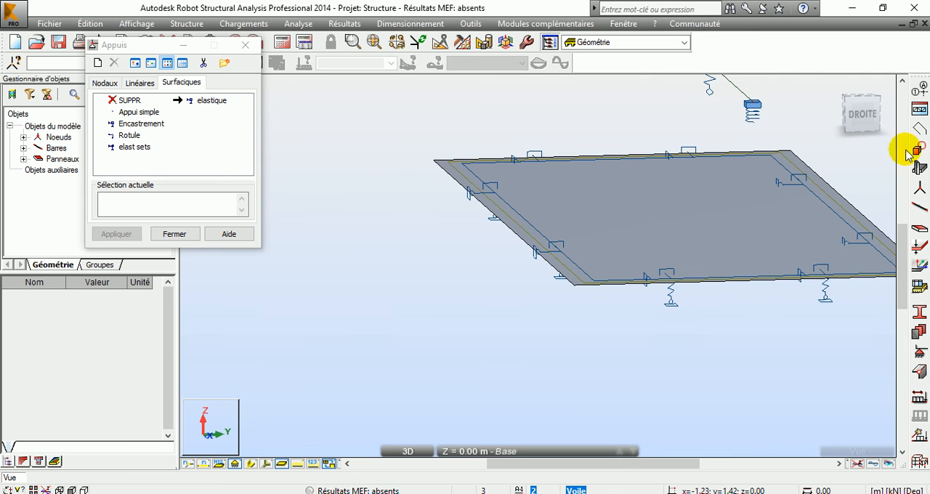
{"action": "left_click", "coordinate": [831, 87]}
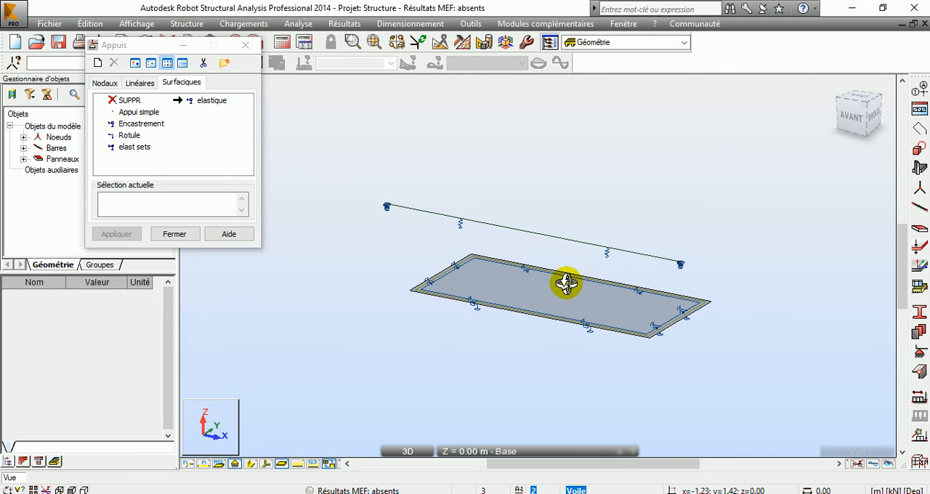
{"action": "scroll", "coordinate": [710, 284], "scroll_direction": "up", "scroll_amount": 6}
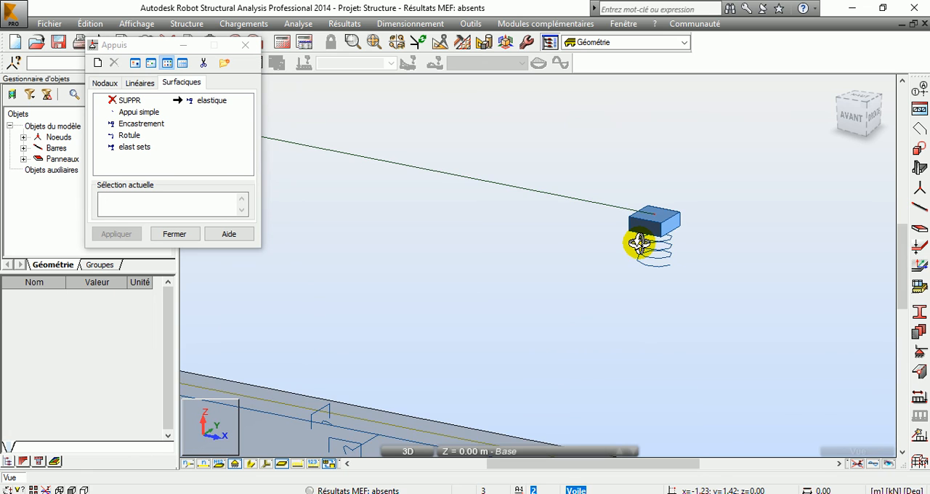
{"action": "left_click_drag", "start_coordinate": [639, 243], "coordinate": [639, 243]}
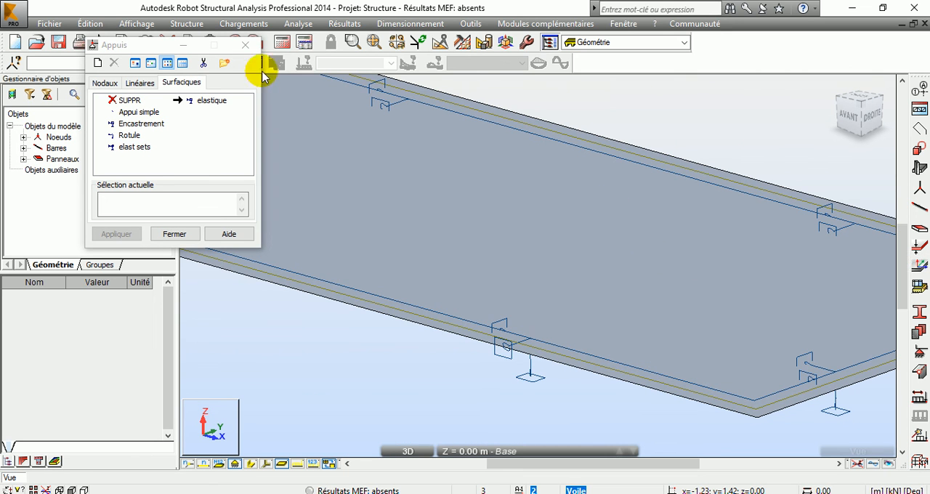
{"action": "left_click", "coordinate": [251, 47]}
Compare the nodal spring supports at both beam ends with the elastic soil symbols along the bar and the panel's surface supports.
{"action": "scroll", "coordinate": [488, 204], "scroll_direction": "down", "scroll_amount": 2}
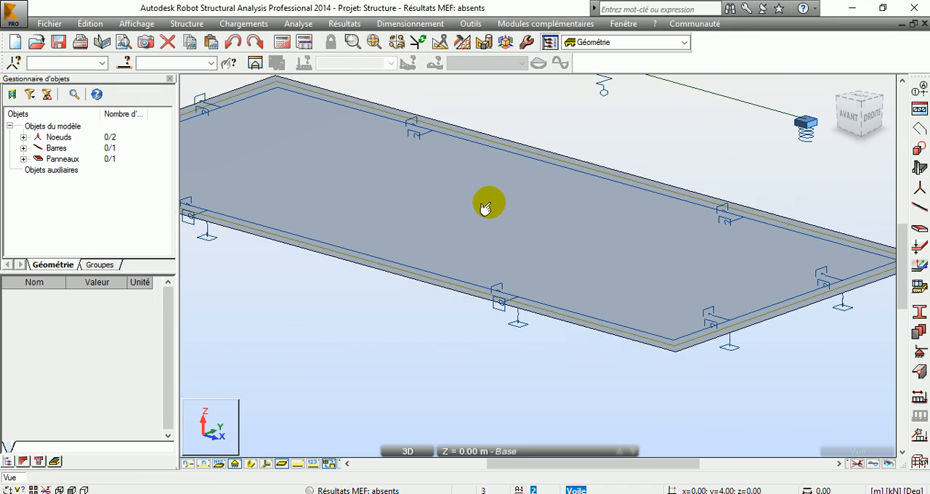
{"action": "middle_click_drag", "start_coordinate": [650, 216], "coordinate": [619, 286]}
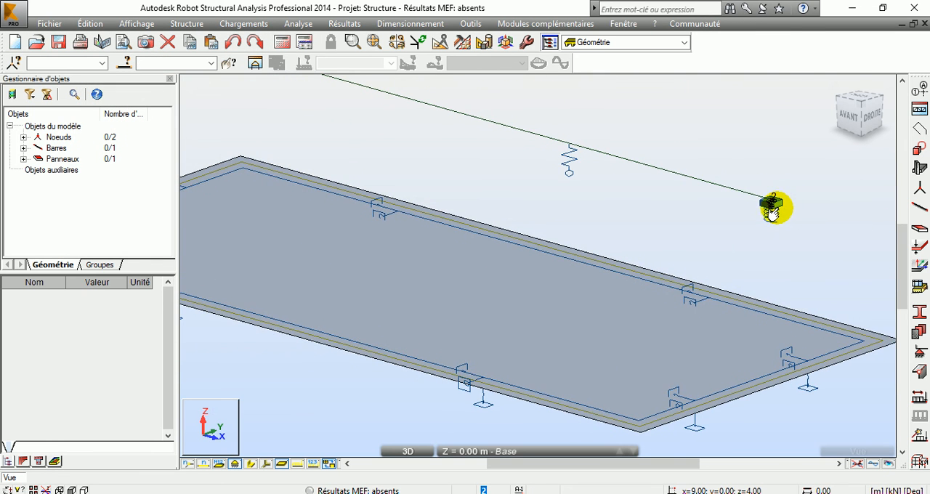
{"action": "scroll", "coordinate": [772, 209], "scroll_direction": "up", "scroll_amount": 2}
{"action": "scroll", "coordinate": [697, 211], "scroll_direction": "down", "scroll_amount": 4}
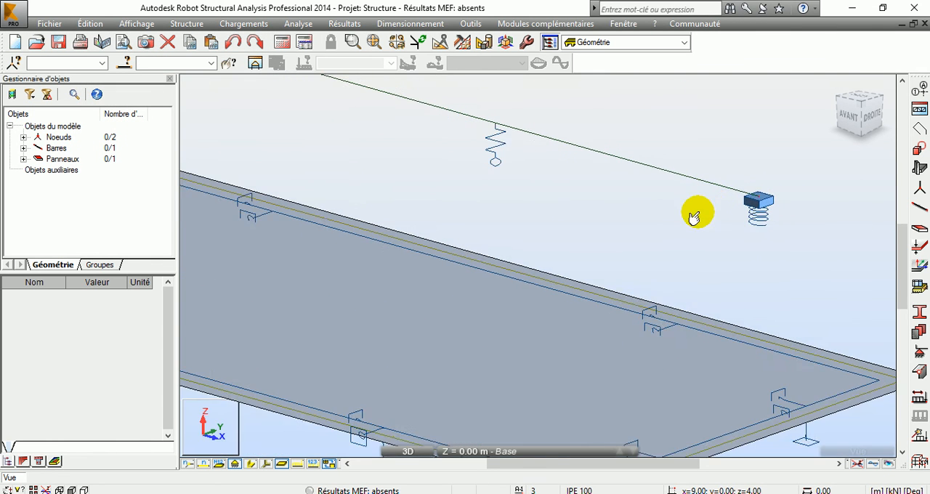
{"action": "middle_click_drag", "start_coordinate": [637, 201], "coordinate": [625, 293]}
{"action": "scroll", "coordinate": [308, 182], "scroll_direction": "up", "scroll_amount": 5}
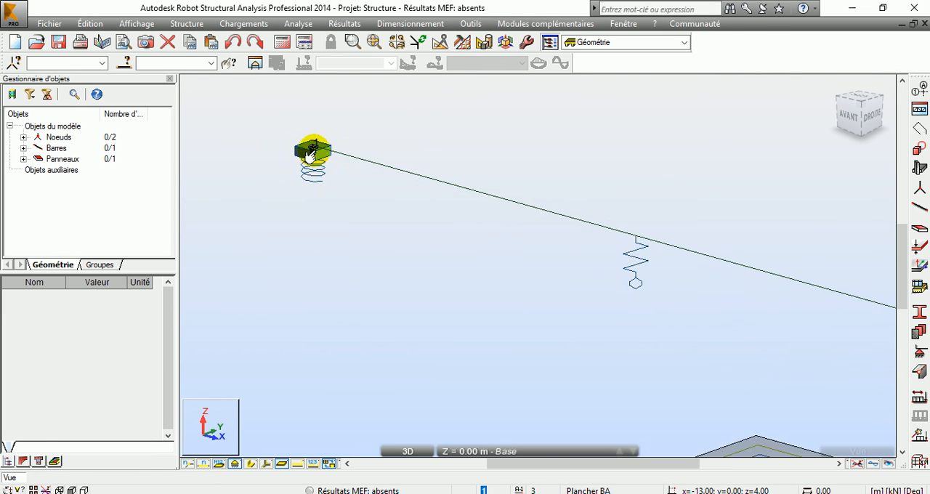
{"action": "scroll", "coordinate": [308, 156], "scroll_direction": "down", "scroll_amount": 5}
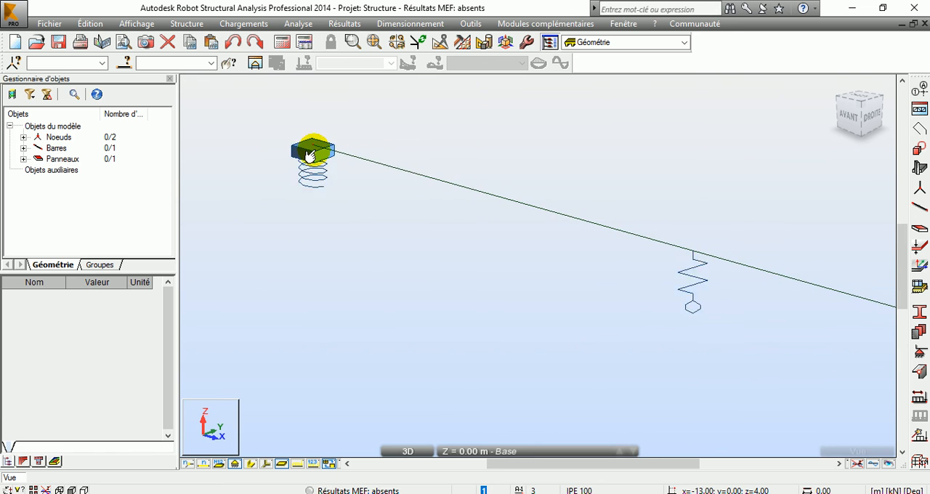
{"action": "scroll", "coordinate": [312, 155], "scroll_direction": "down", "scroll_amount": 3}
{"action": "middle_click_drag", "start_coordinate": [618, 287], "coordinate": [478, 242]}
{"action": "scroll", "coordinate": [701, 266], "scroll_direction": "up", "scroll_amount": 4}
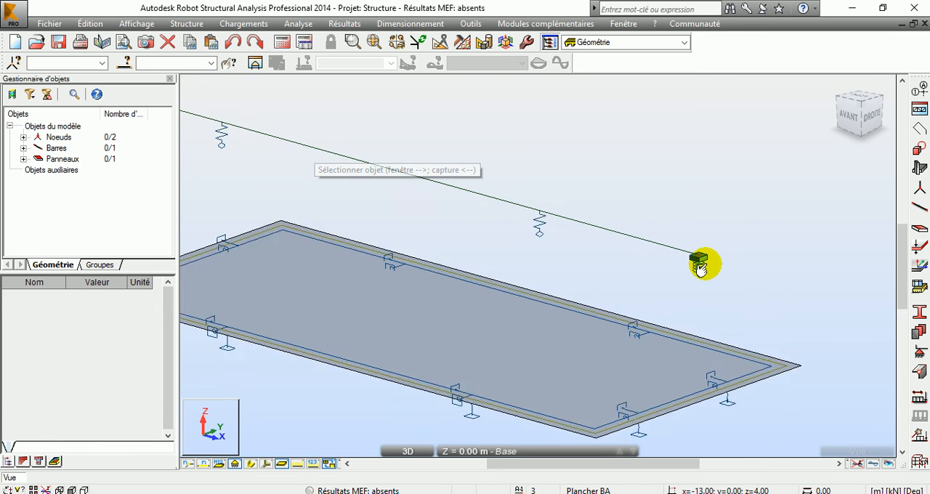
Inspect the nodal spring support at the beam end at x = 9.00, z = 4.00 close up and in relation to the panel.
{"action": "scroll", "coordinate": [700, 269], "scroll_direction": "up", "scroll_amount": 1}
{"action": "scroll", "coordinate": [701, 263], "scroll_direction": "down", "scroll_amount": 3}
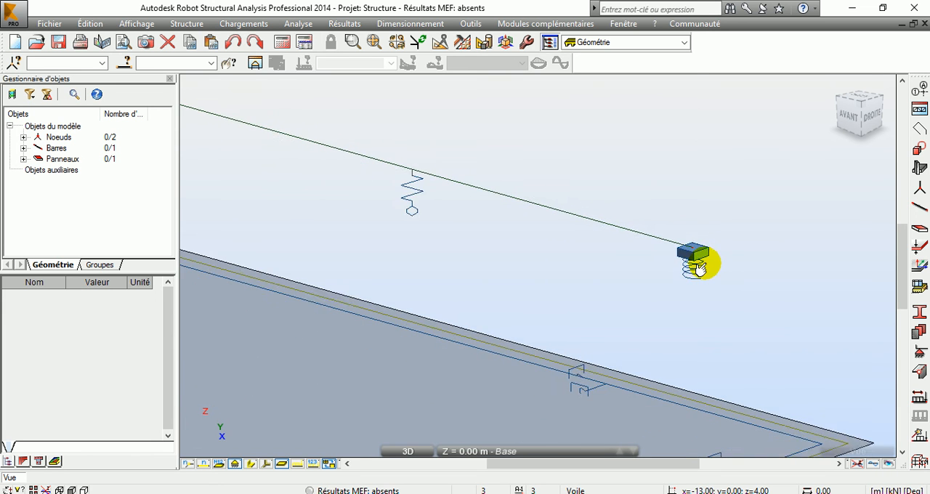
{"action": "scroll", "coordinate": [444, 301], "scroll_direction": "down", "scroll_amount": 2}
{"action": "scroll", "coordinate": [443, 298], "scroll_direction": "down", "scroll_amount": 2}
{"action": "middle_click_drag", "start_coordinate": [387, 300], "coordinate": [483, 281]}
{"action": "scroll", "coordinate": [684, 263], "scroll_direction": "up", "scroll_amount": 1}
{"action": "scroll", "coordinate": [630, 261], "scroll_direction": "up", "scroll_amount": 5}
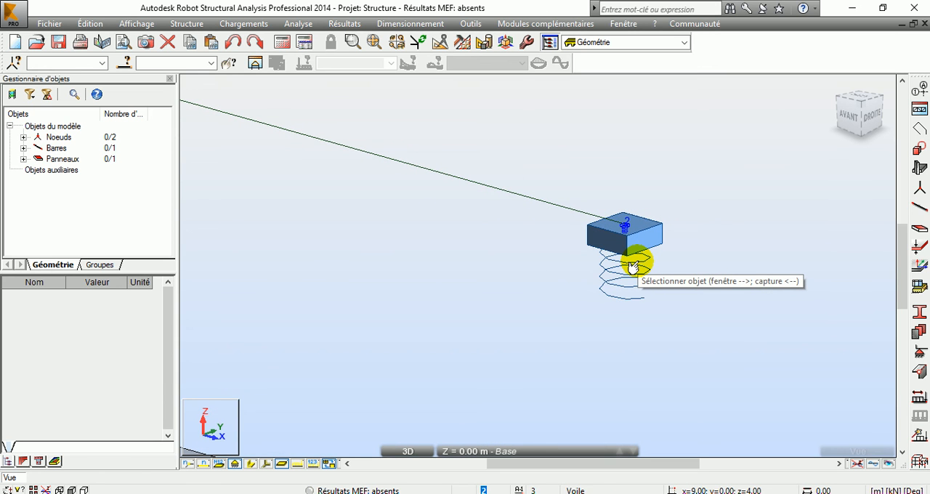
{"action": "scroll", "coordinate": [605, 273], "scroll_direction": "down", "scroll_amount": 5}
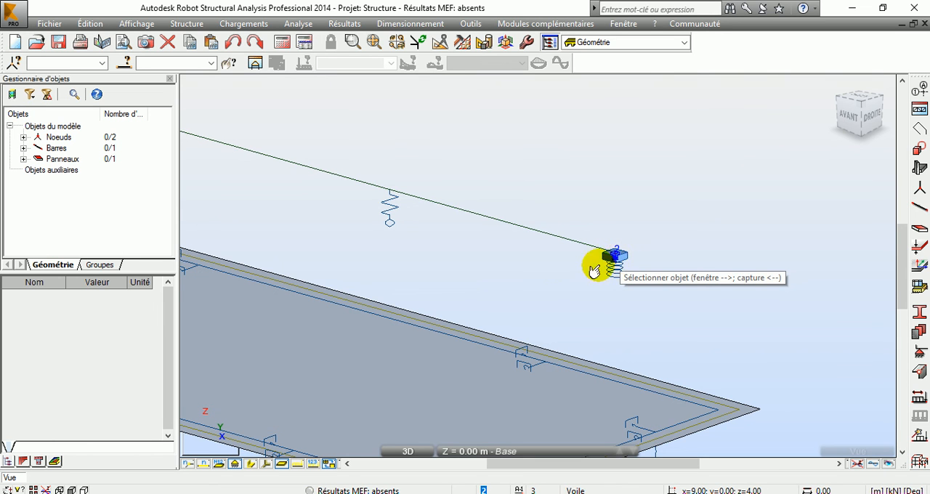
{"action": "scroll", "coordinate": [614, 263], "scroll_direction": "up", "scroll_amount": 1}
{"action": "scroll", "coordinate": [614, 265], "scroll_direction": "up", "scroll_amount": 1}
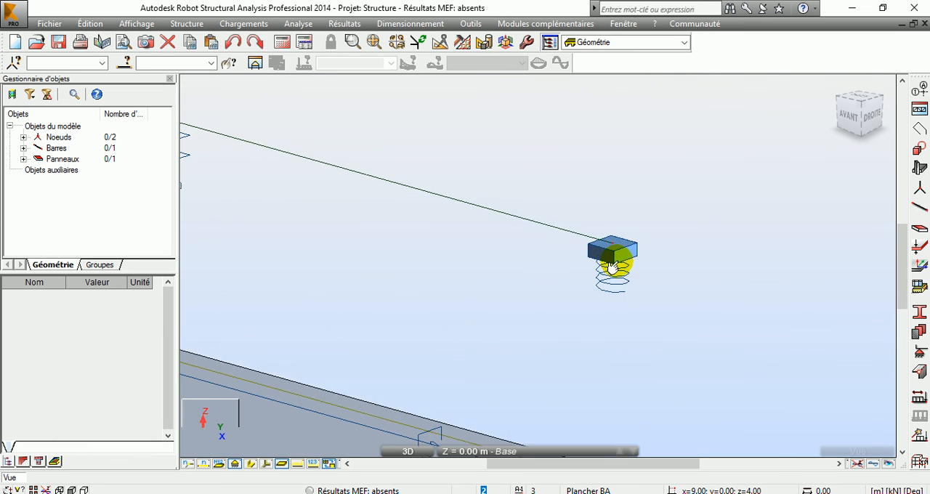
{"action": "scroll", "coordinate": [550, 298], "scroll_direction": "down", "scroll_amount": 1}
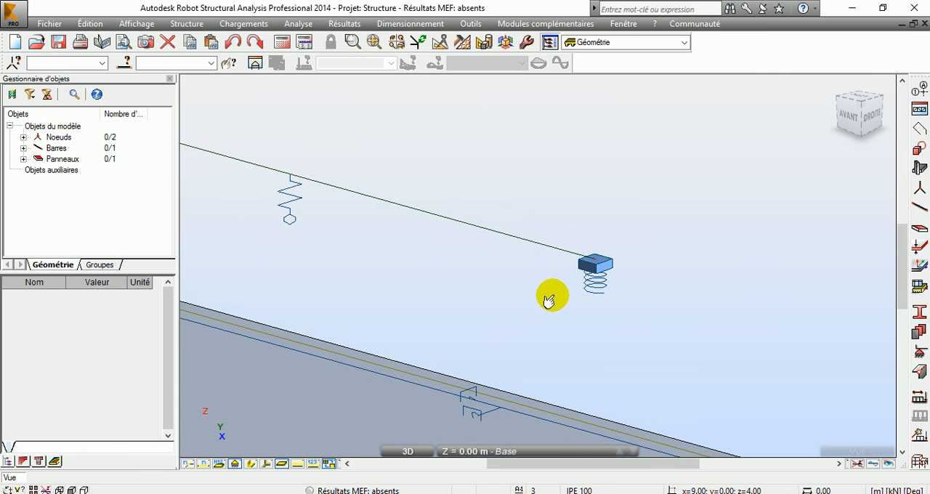
{"action": "scroll", "coordinate": [574, 278], "scroll_direction": "down", "scroll_amount": 2}
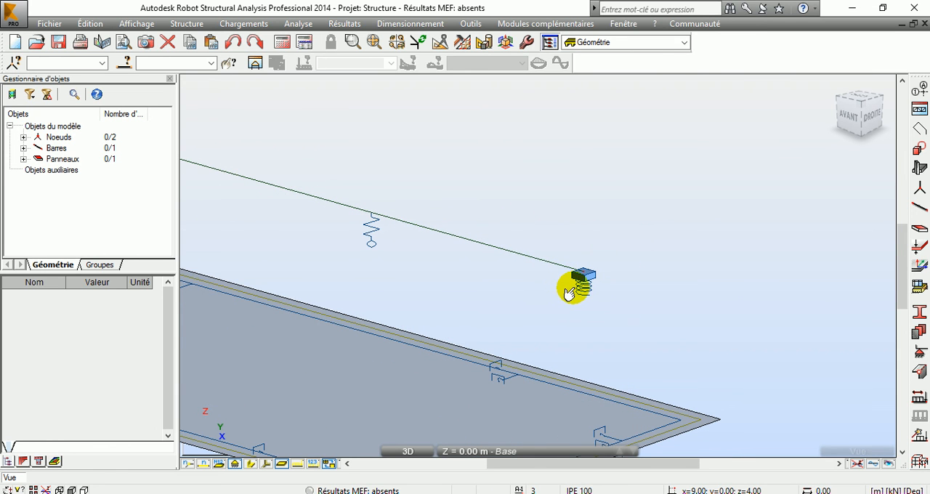